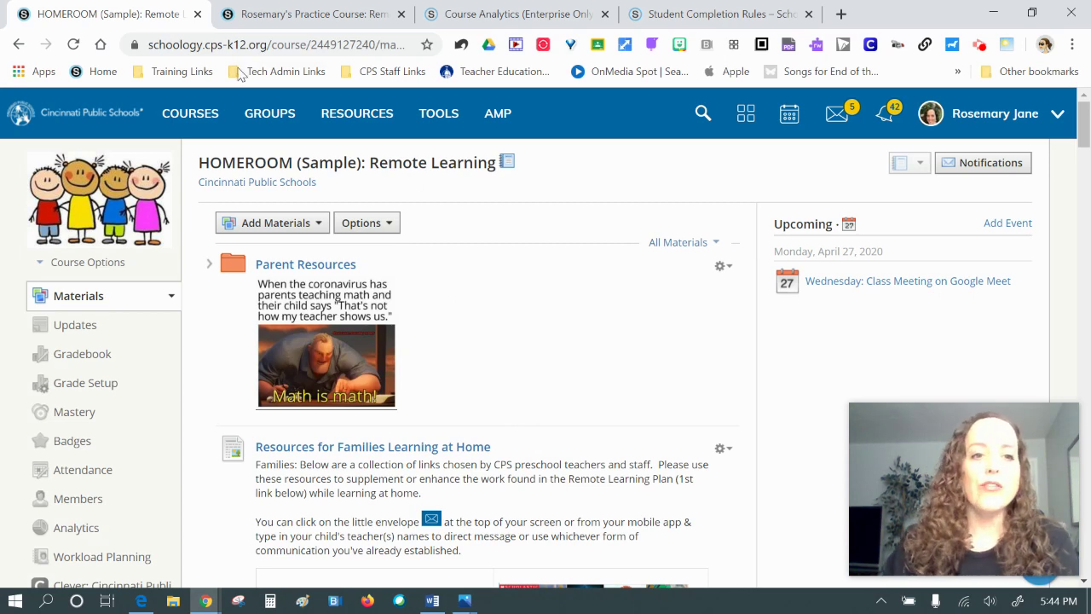
Open the course analytics of the HOMEROOM (Sample): Remote Learning course
mouse_move(58, 193)
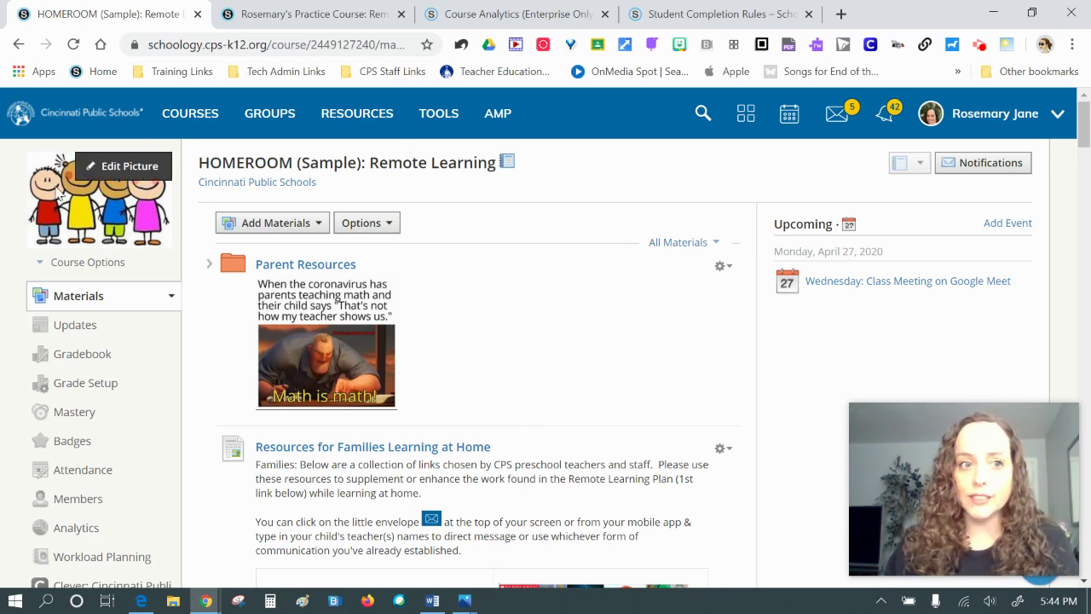
scroll(58, 205, "down", 4)
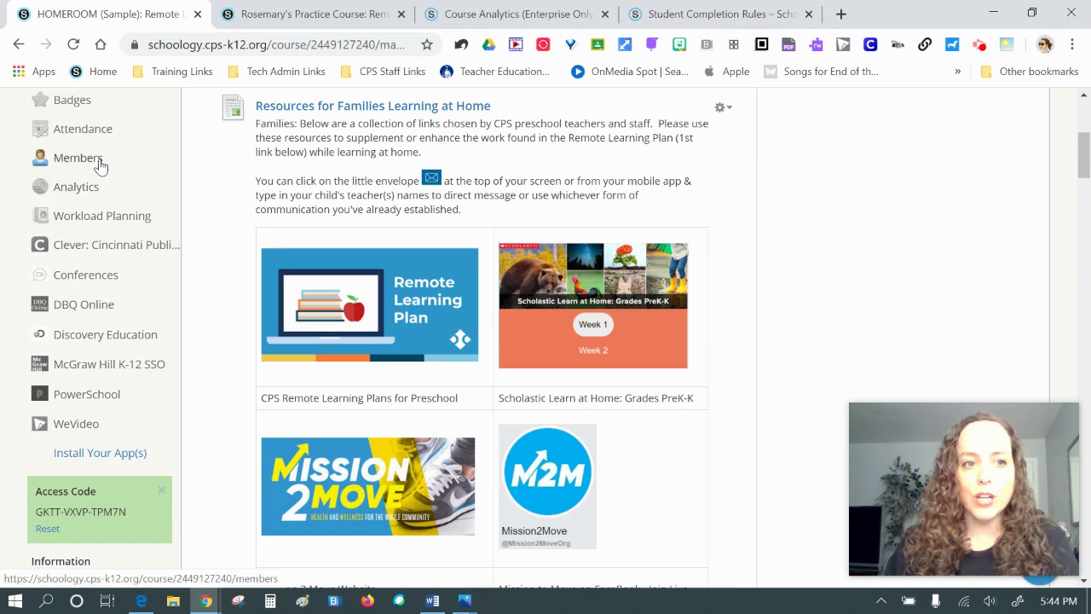
left_click(66, 192)
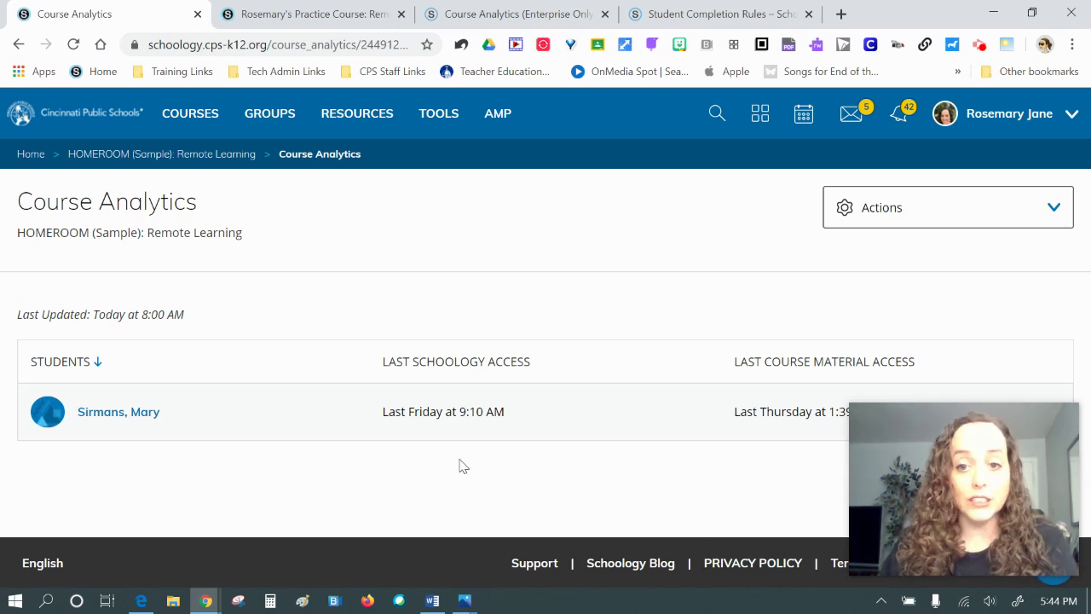
Show the historical data of the course analytics and view the statistics per user
mouse_move(1023, 512)
left_click_drag(936, 490, 1002, 483)
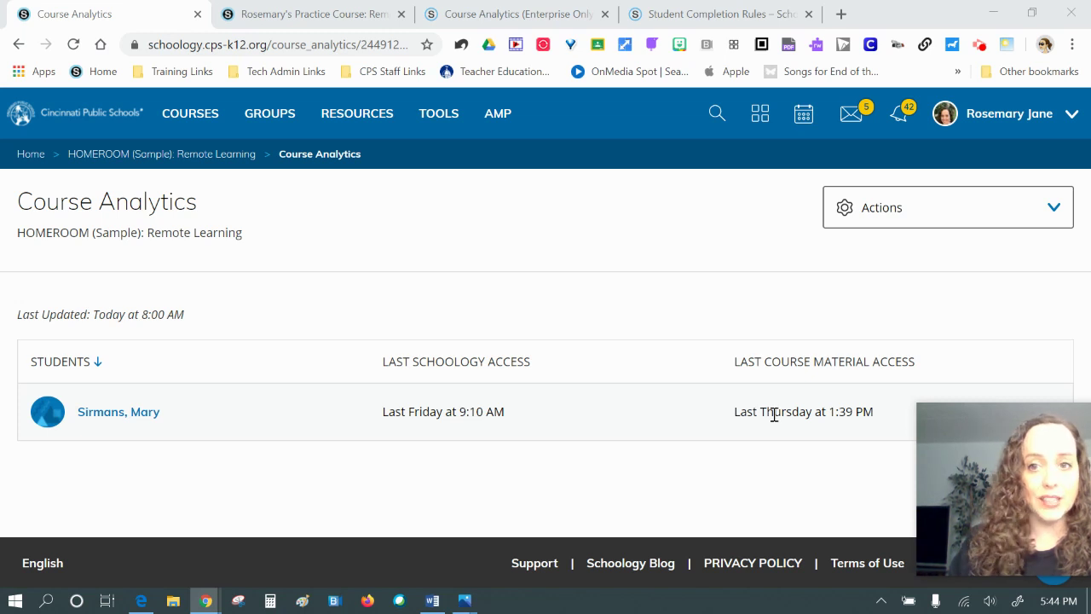
left_click(932, 222)
left_click(932, 222)
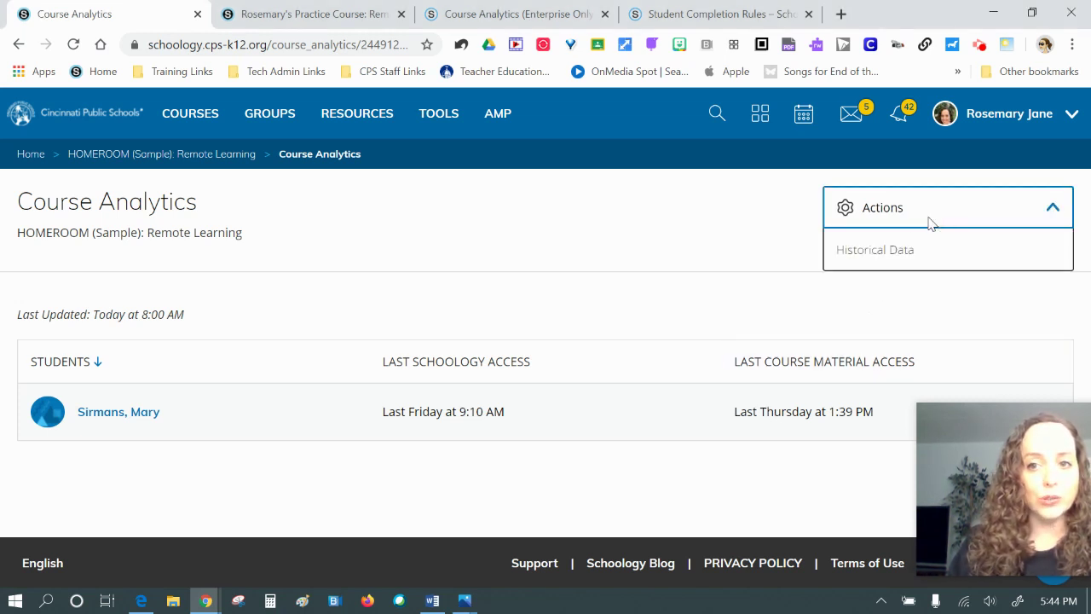
left_click(886, 258)
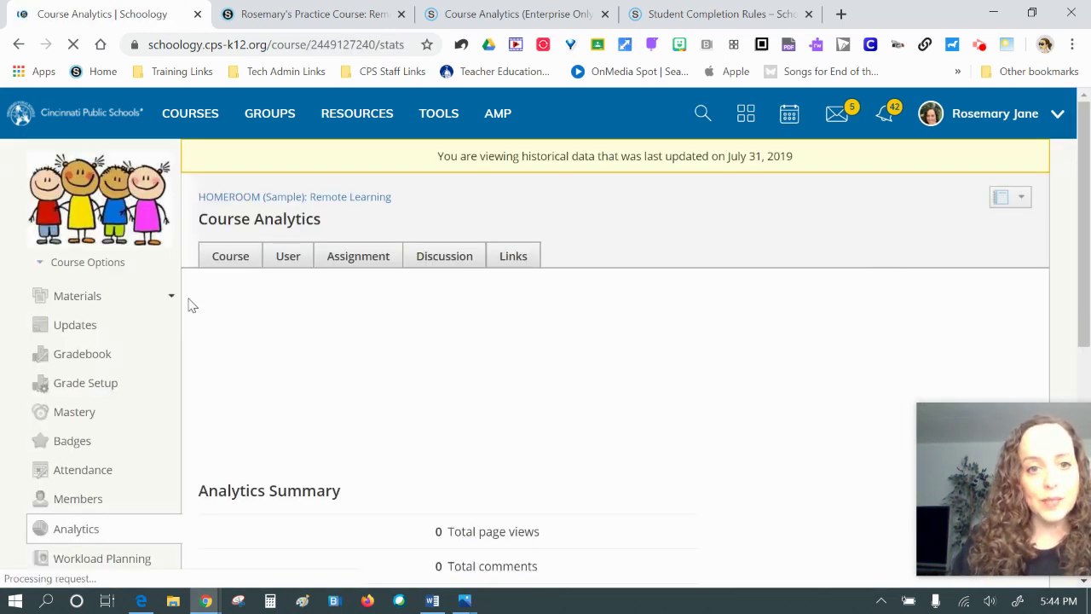
left_click(287, 262)
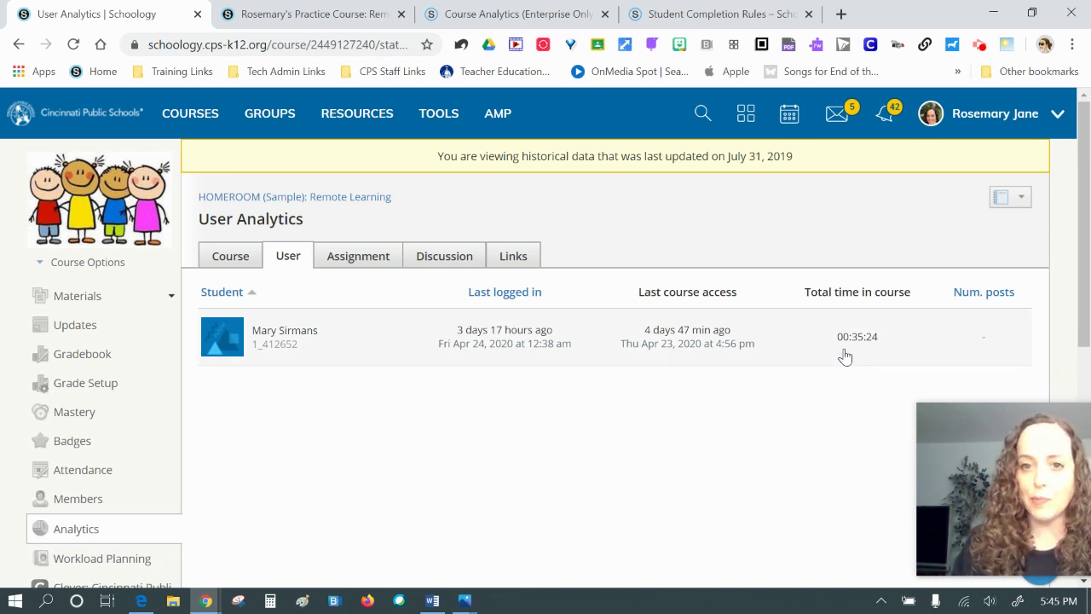
Switch to Photos to examine the Teacher Course Analytics screenshot with its student access dates, and minimize it
left_click(466, 602)
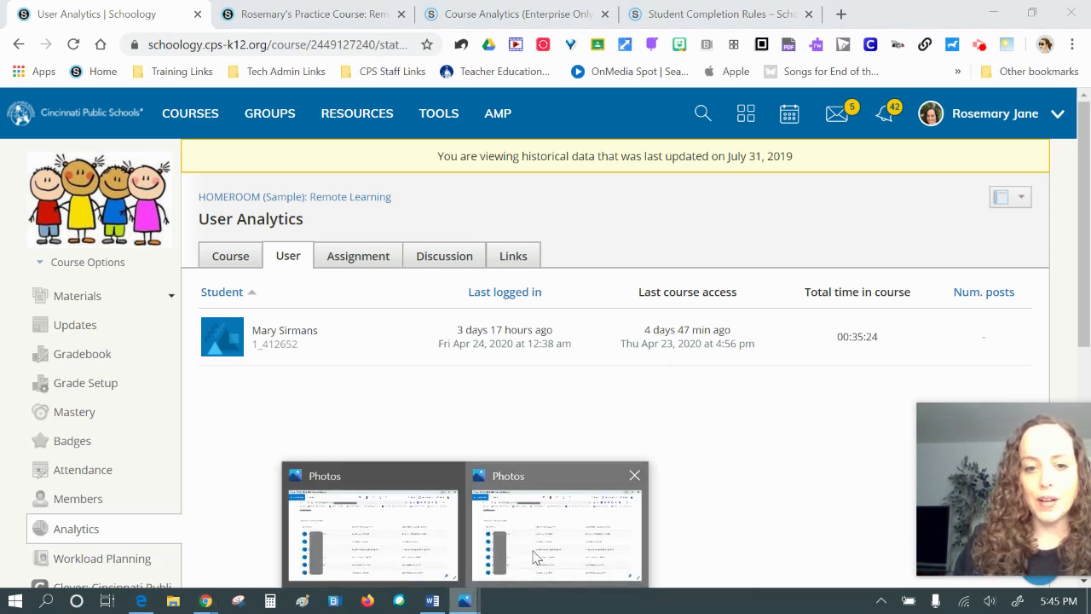
left_click(557, 533)
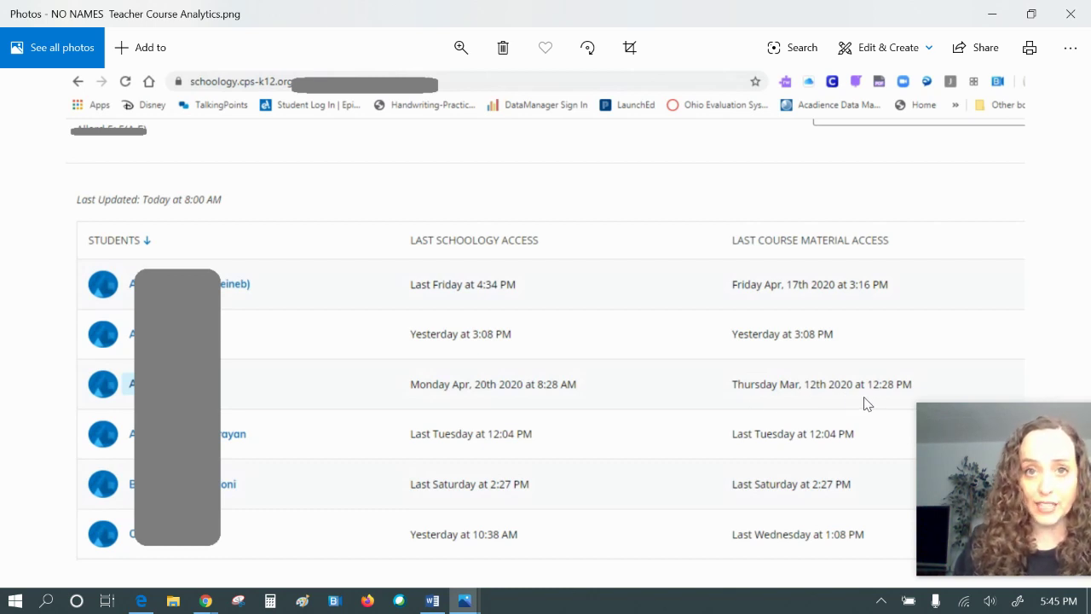
left_click_drag(960, 481, 914, 513)
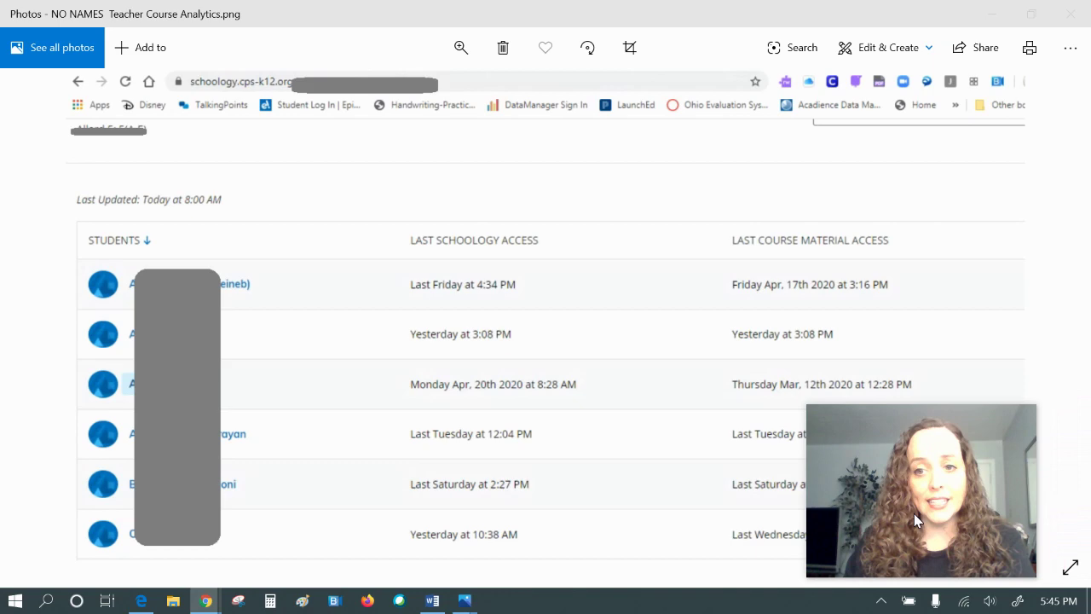
left_click(992, 14)
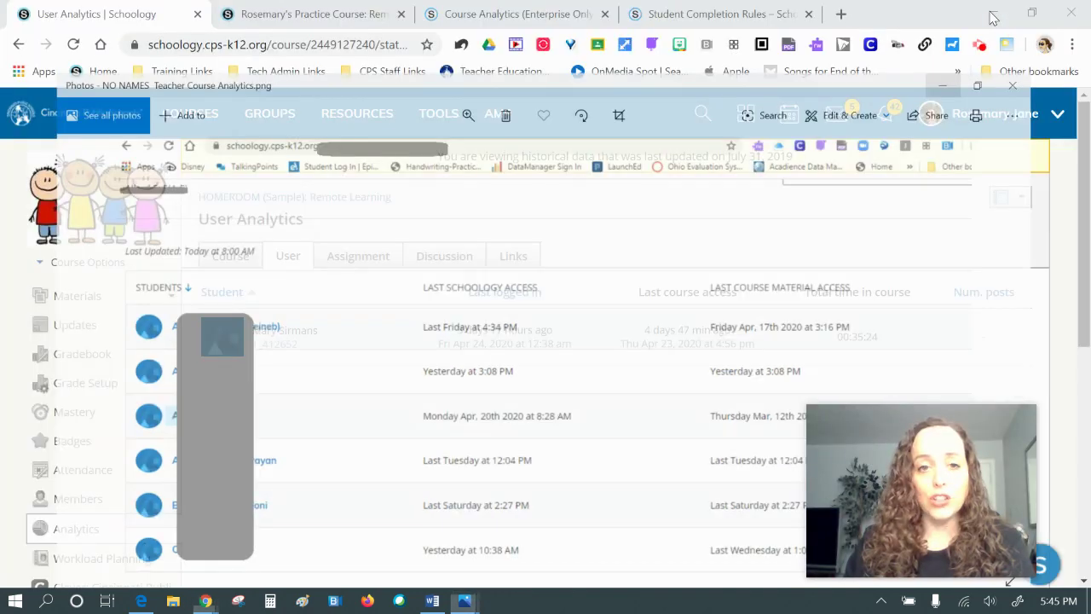
Look through the Course Analytics help article, from the course statistics to user analytics and exporting user analytics
left_click(469, 13)
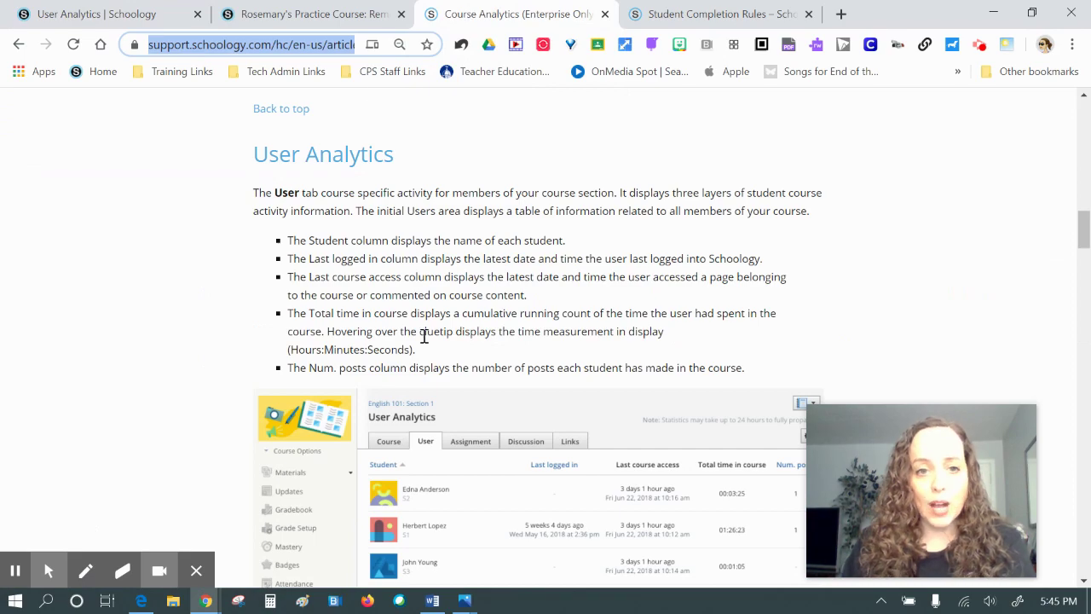
scroll(416, 329, "up", 15)
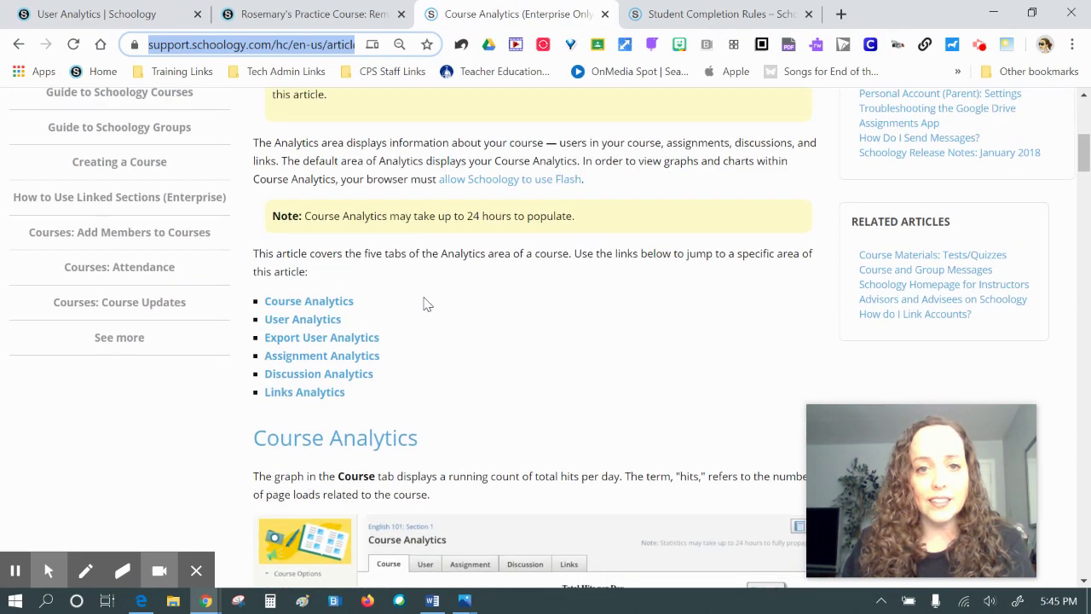
scroll(427, 306, "up", 2)
scroll(427, 308, "down", 10)
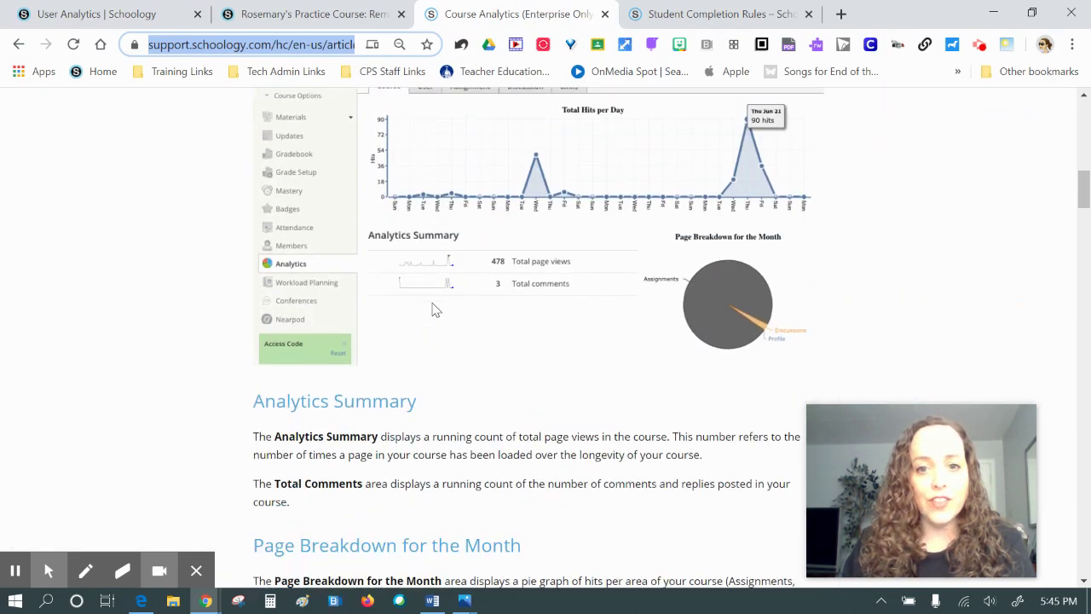
scroll(499, 277, "down", 12)
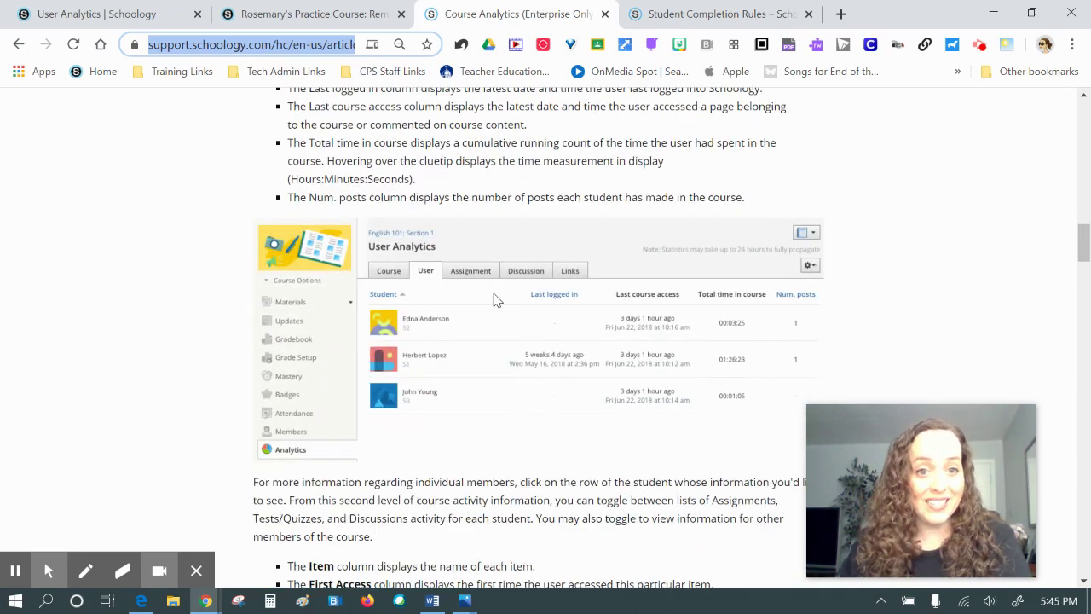
scroll(465, 316, "down", 9)
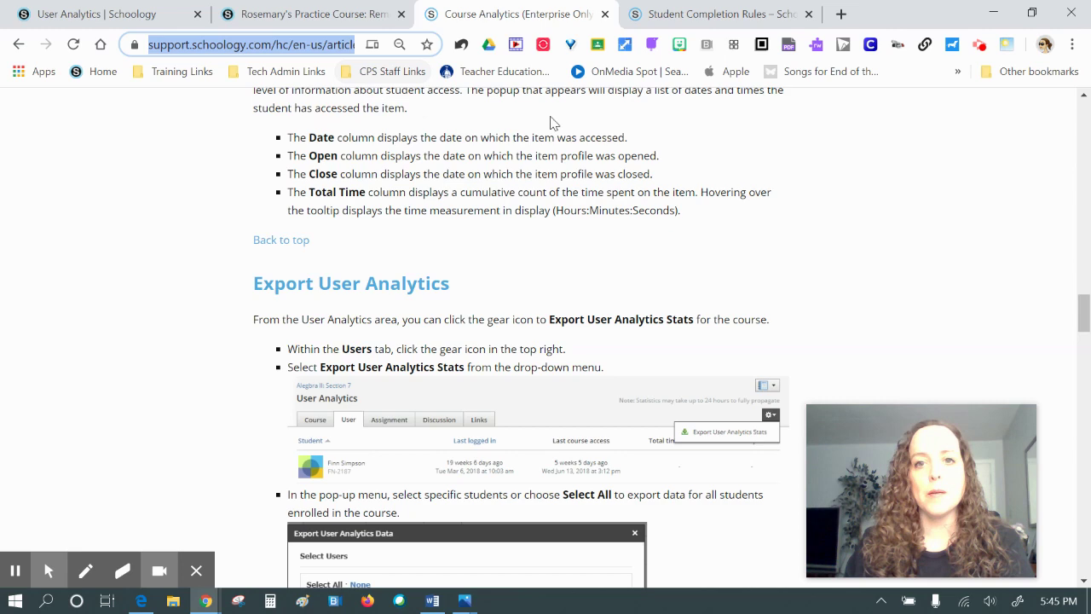
In the HOMEROOM (Sample) course, add and save a student completion rule requiring members to complete the Parent Resources folder
left_click(311, 16)
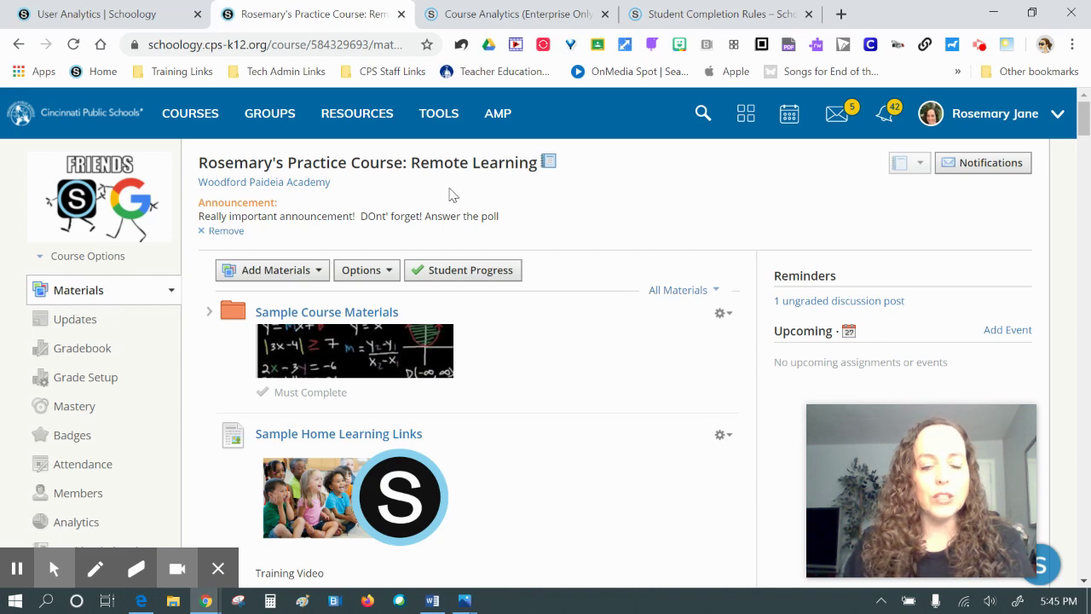
left_click(162, 15)
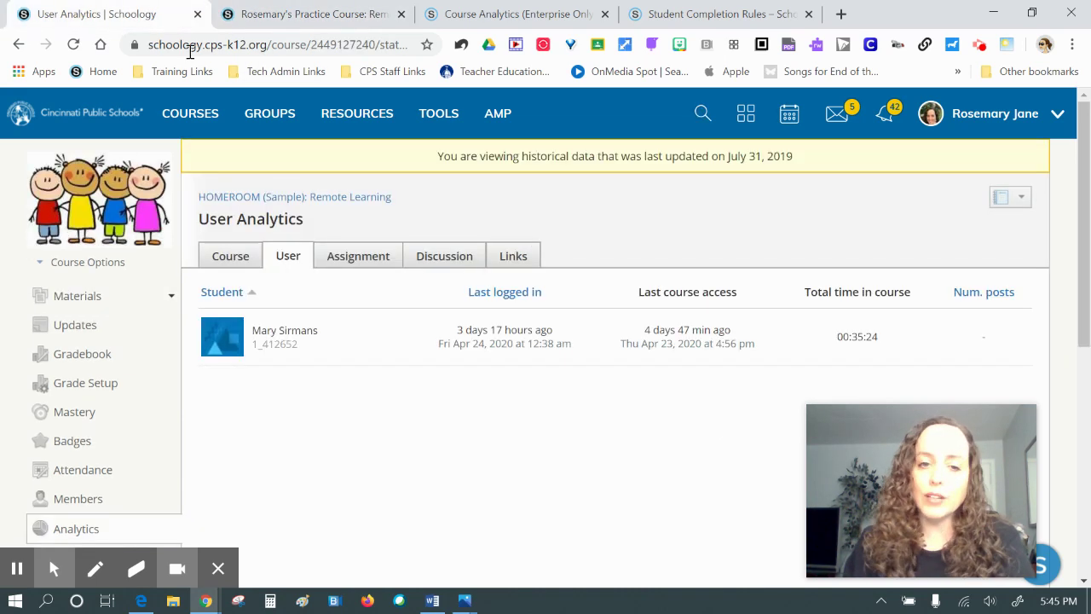
left_click(259, 197)
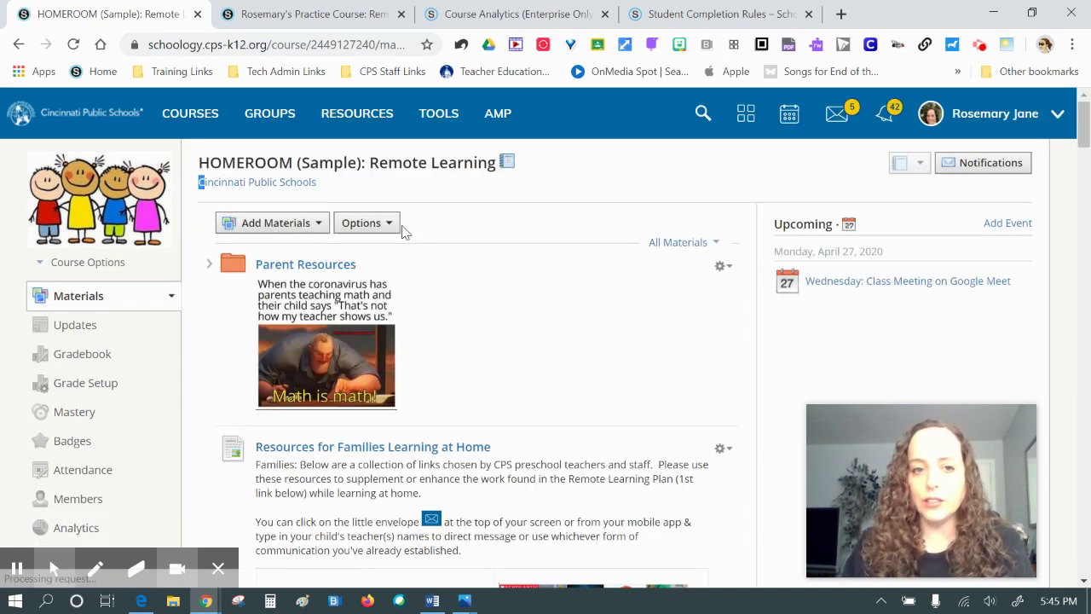
left_click(376, 224)
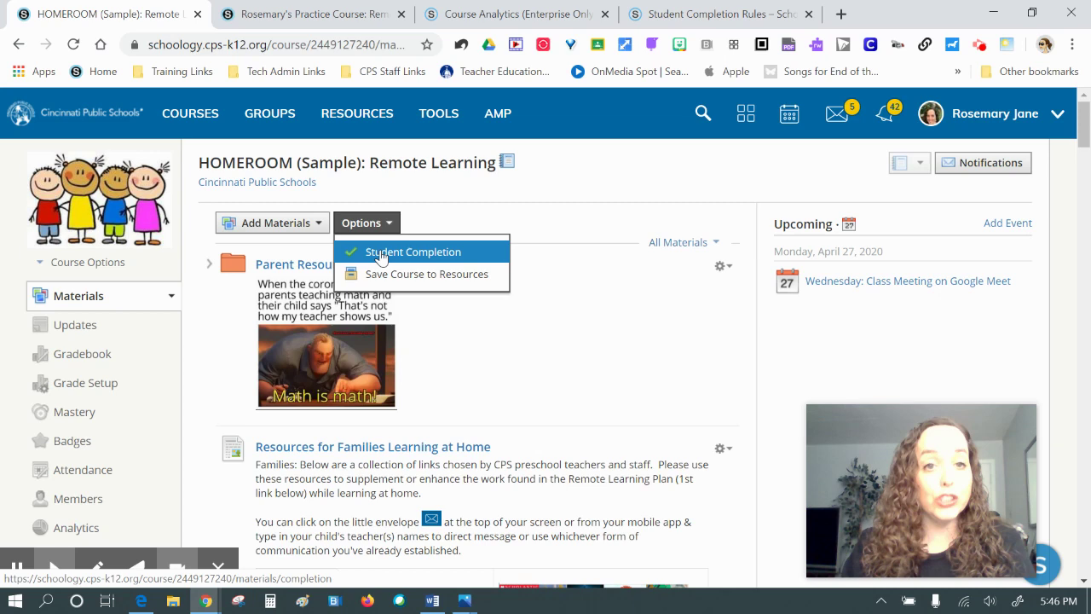
left_click(401, 251)
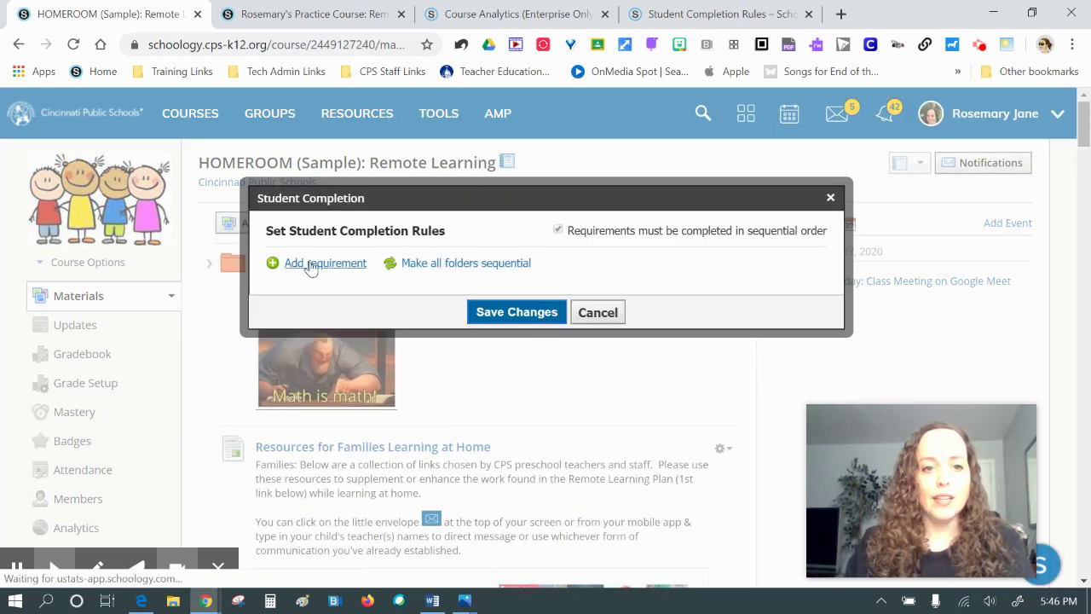
left_click(293, 264)
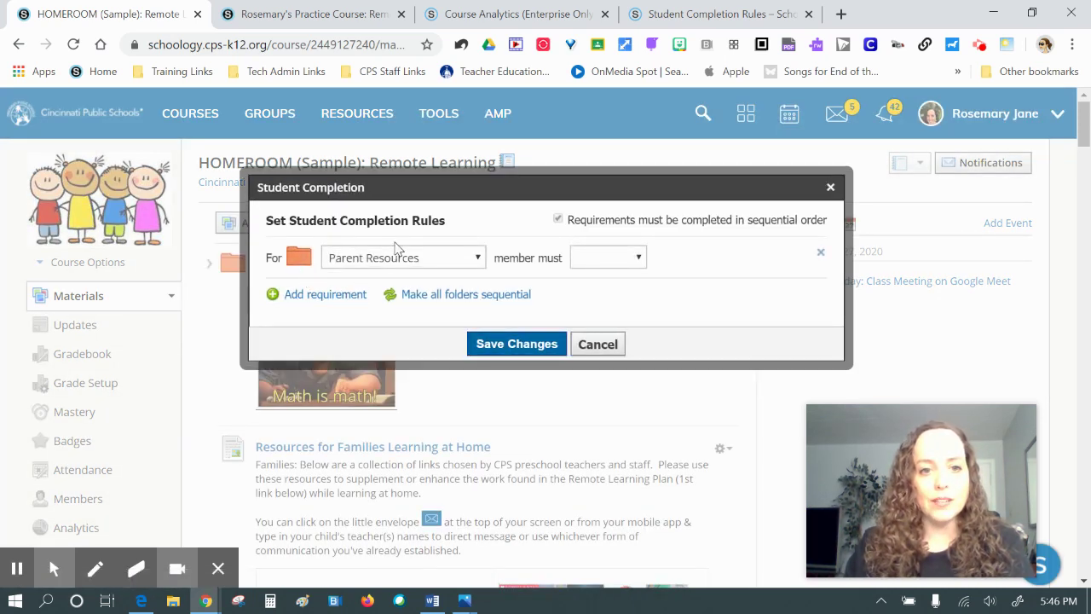
left_click(610, 265)
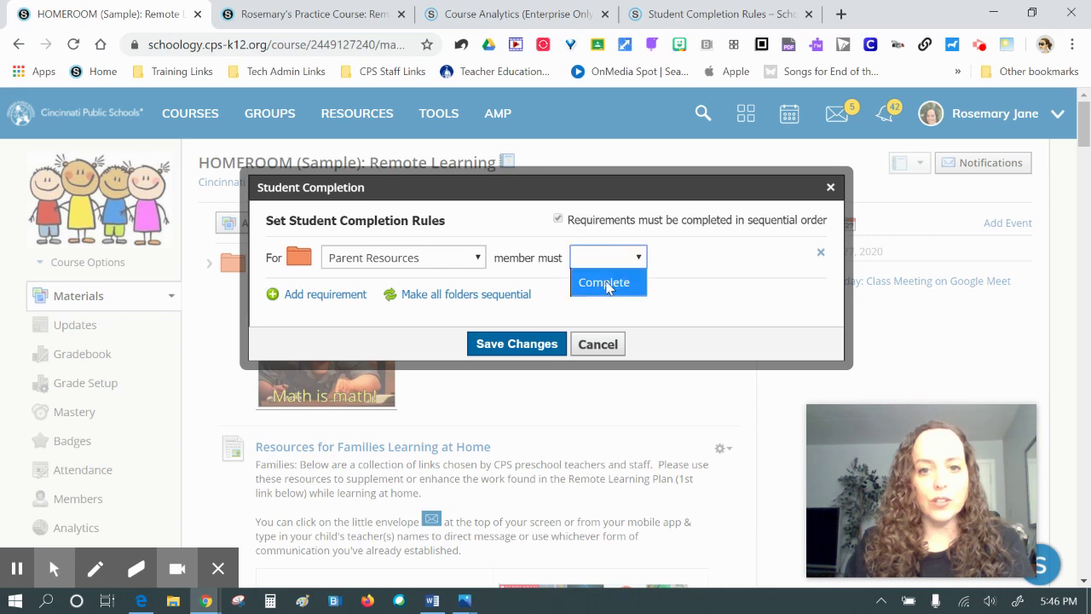
left_click(603, 290)
left_click(516, 343)
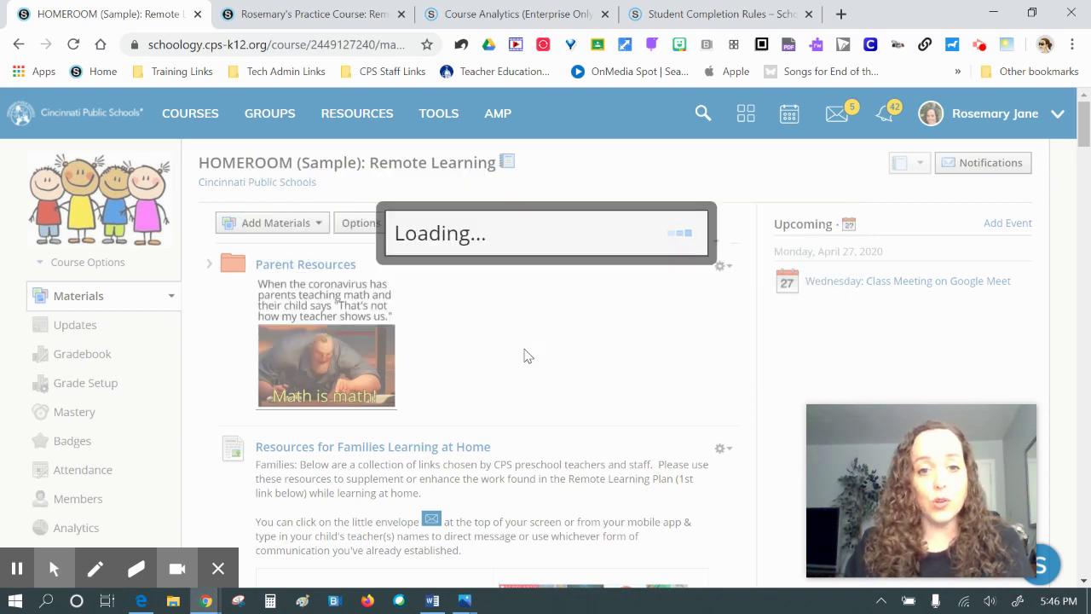
Add four student completion requirements to the Sample Course Materials folder of the practice course
left_click(316, 14)
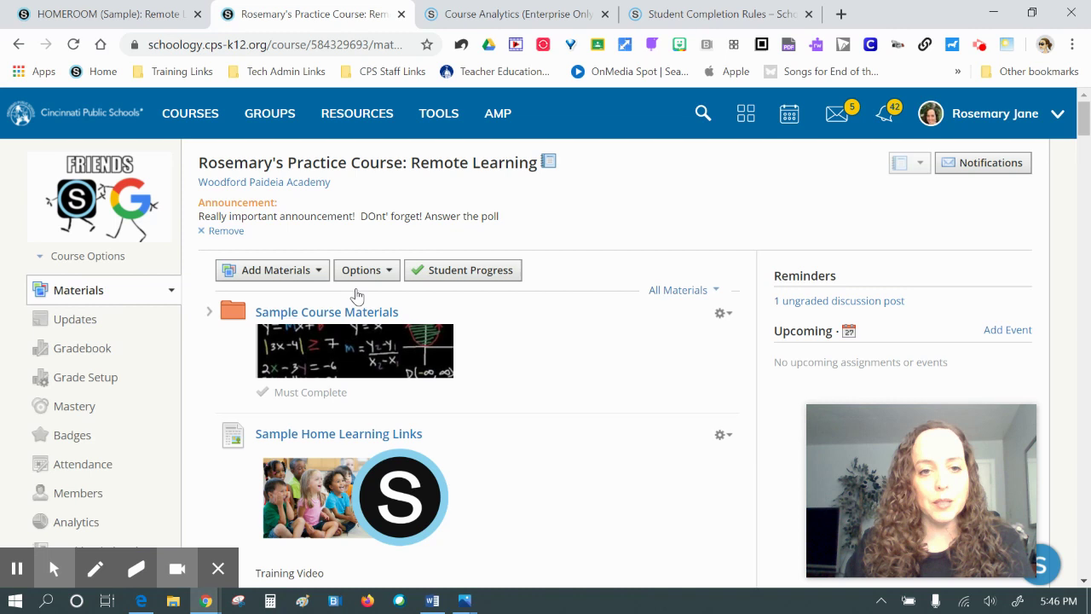
left_click(309, 313)
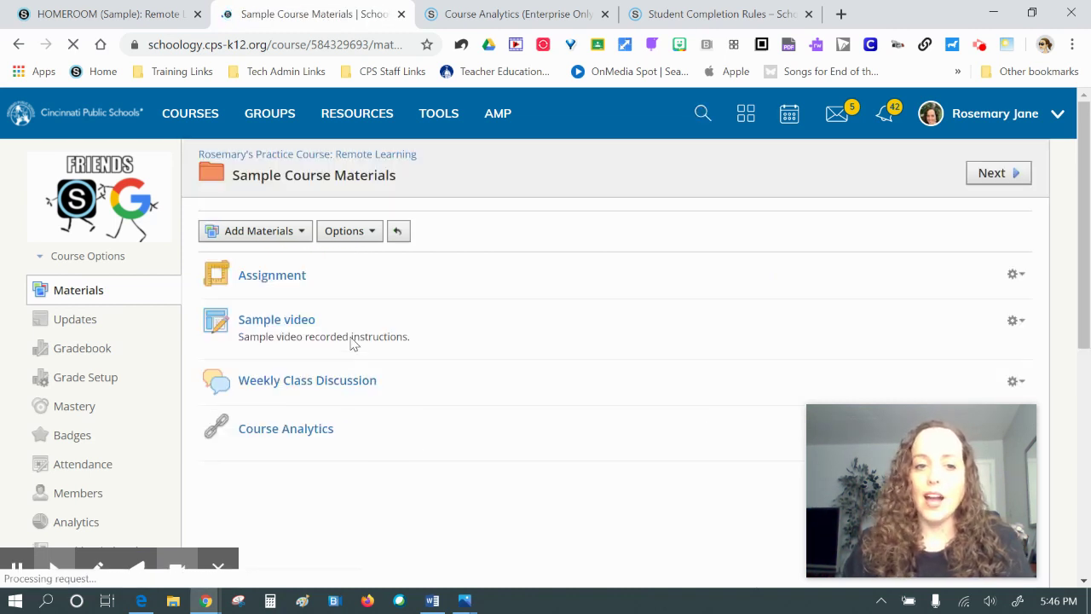
left_click(366, 230)
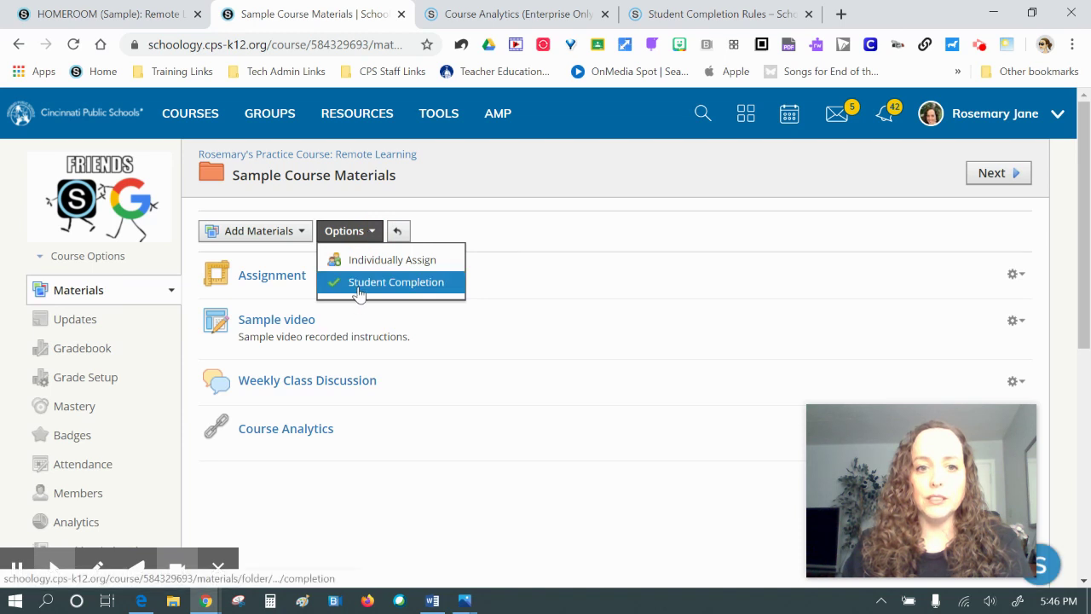
left_click(360, 283)
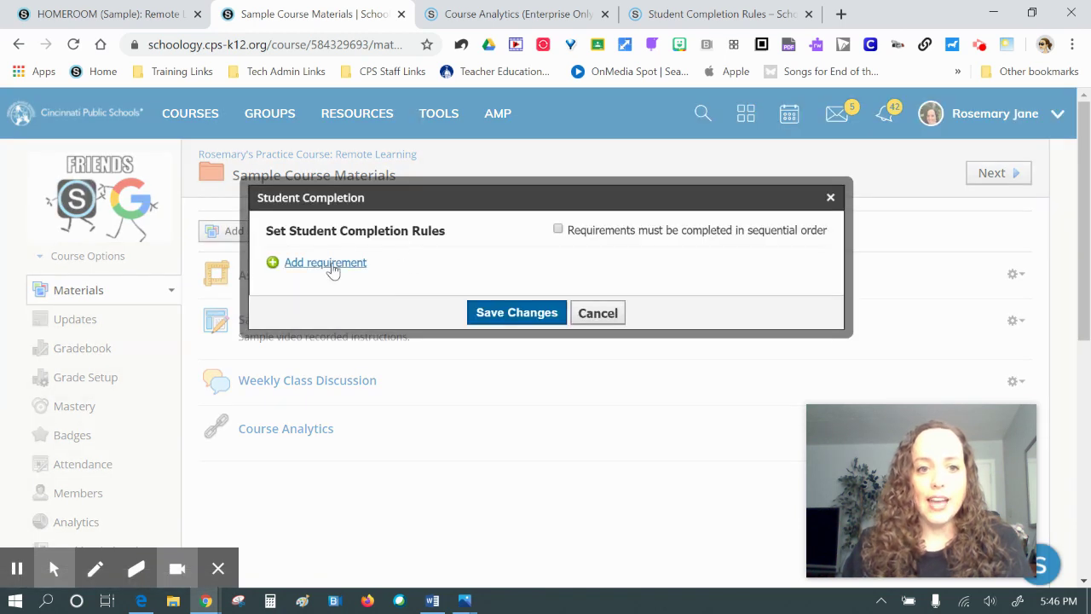
left_click(331, 263)
left_click(324, 296)
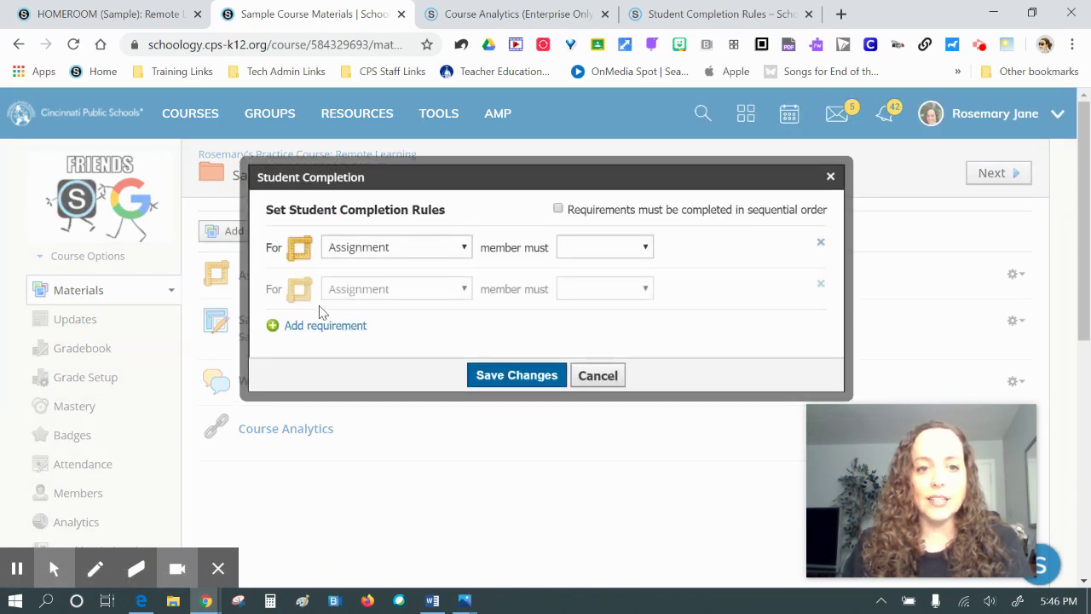
left_click(310, 335)
left_click(307, 358)
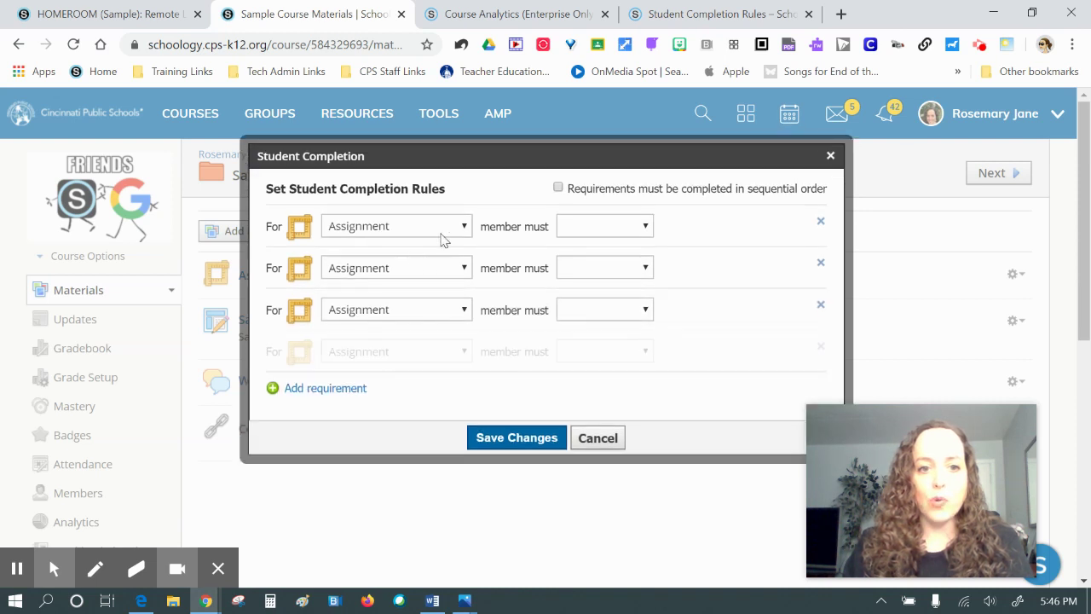
Assign the second, third and fourth requirements to Sample video, Weekly Class Discussion and Course Analytics
left_click(463, 268)
left_click(433, 318)
left_click(461, 309)
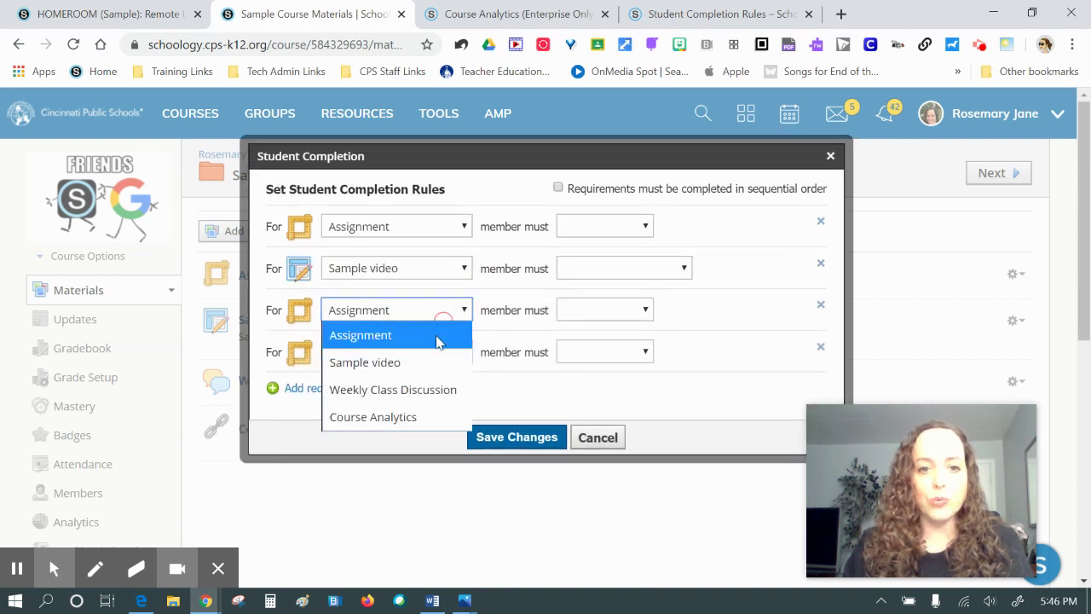
left_click(407, 391)
left_click(457, 353)
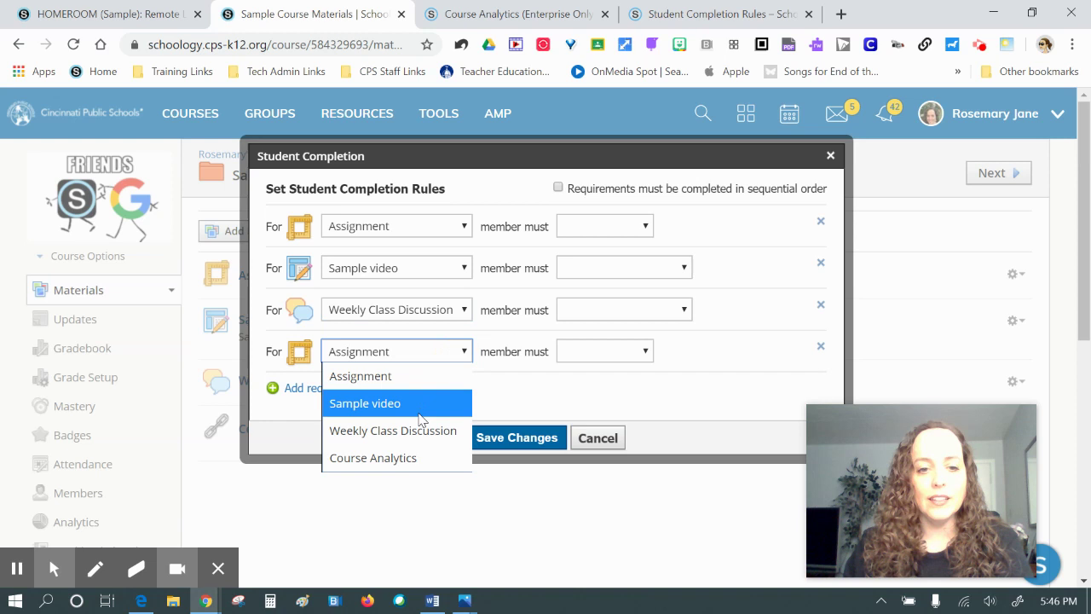
left_click(400, 458)
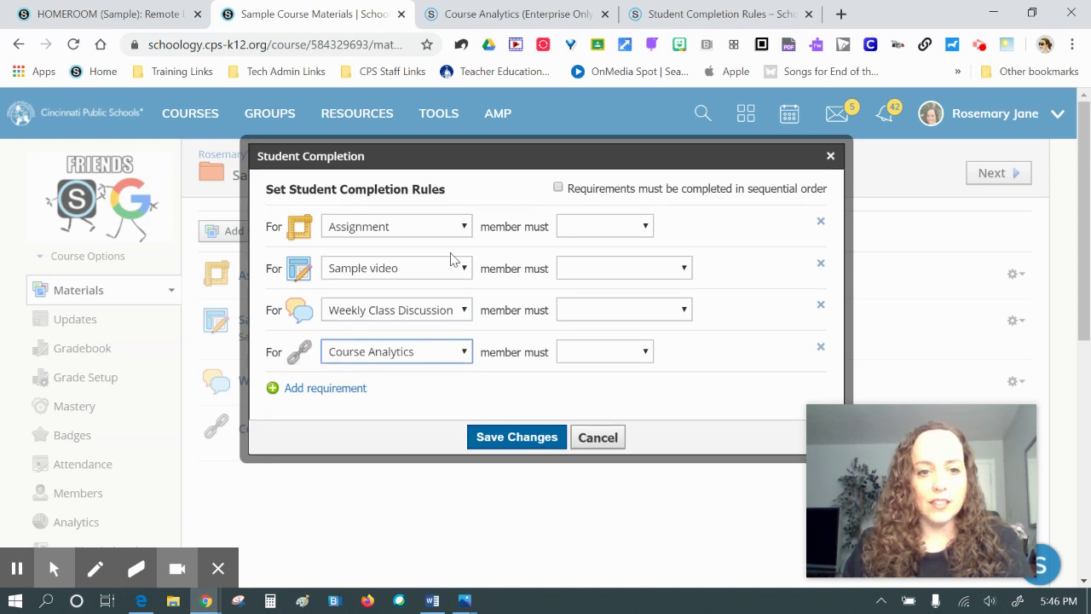
Set the Assignment requirement to View the item and the Sample video requirement to Score at least 70 out of 100
left_click(646, 225)
left_click(622, 250)
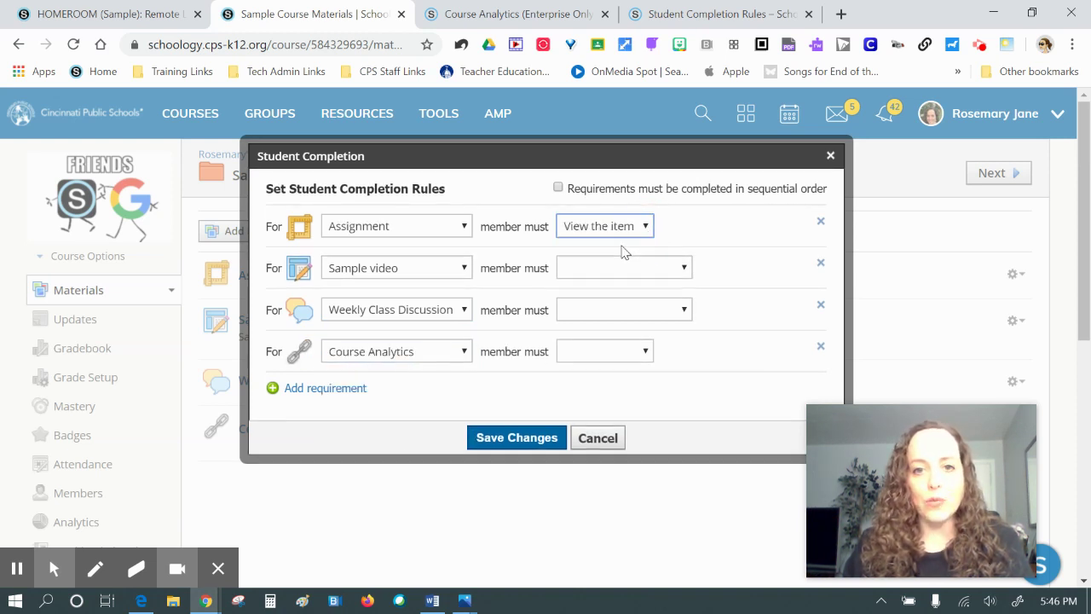
left_click(684, 269)
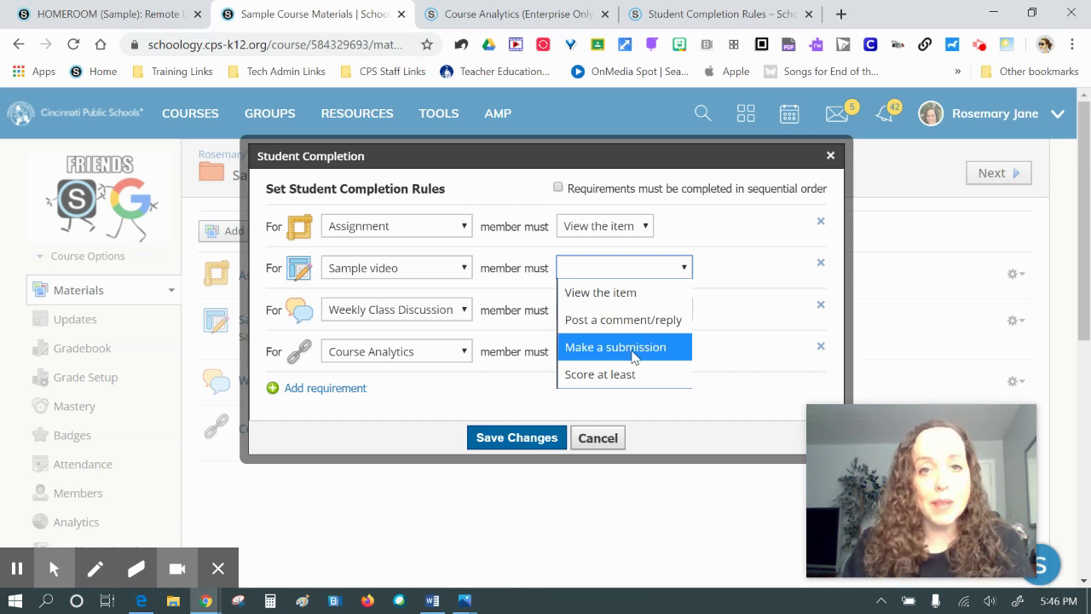
left_click(626, 383)
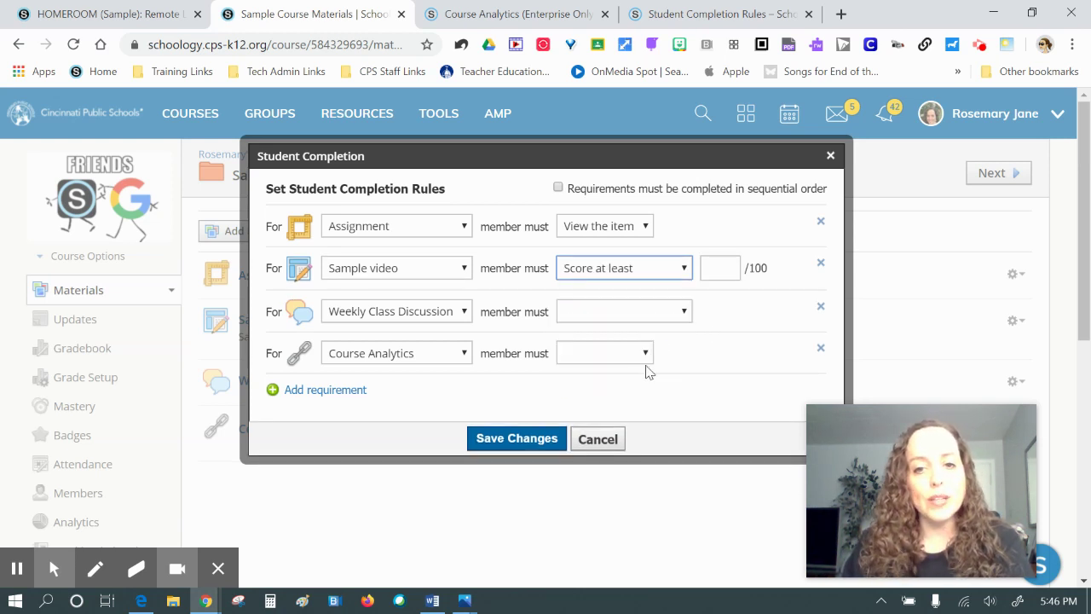
left_click(728, 270)
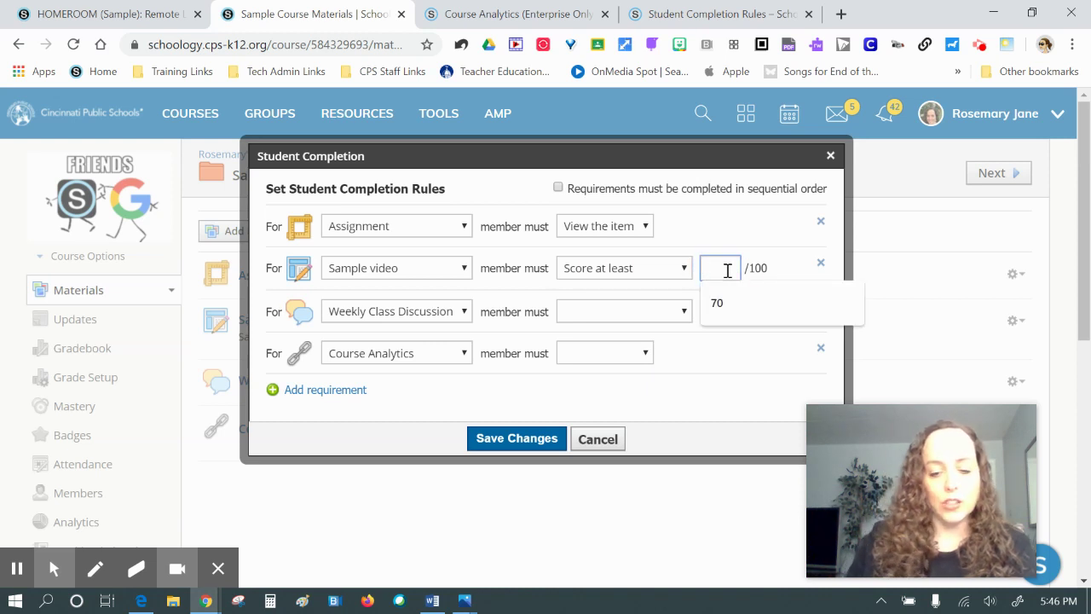
type("70")
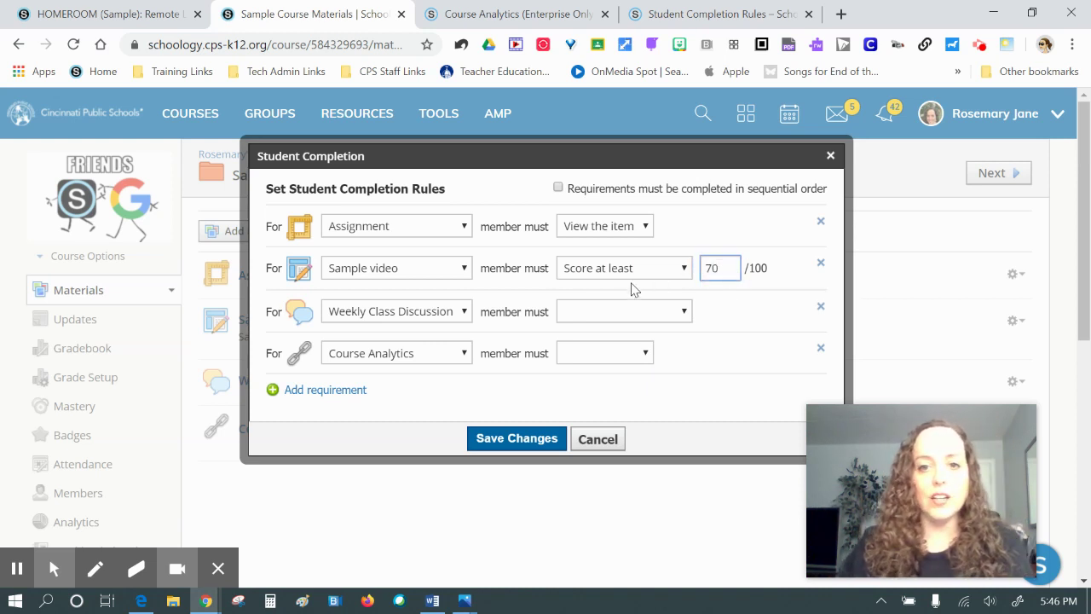
Require Post a comment/reply for Weekly Class Discussion and View the item for Course Analytics, and save the completion rules
left_click(686, 312)
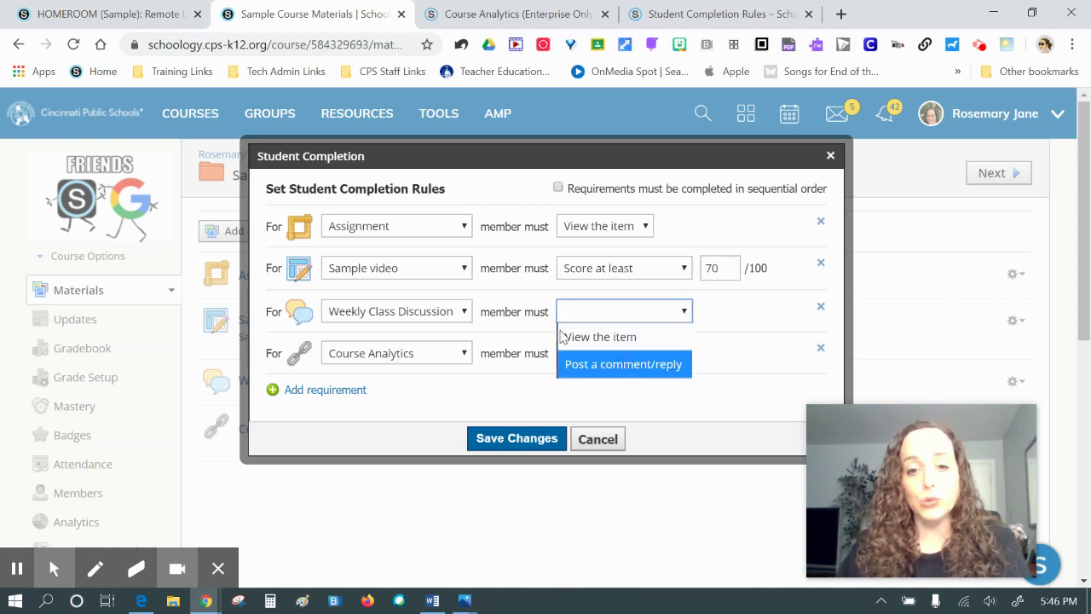
left_click(631, 365)
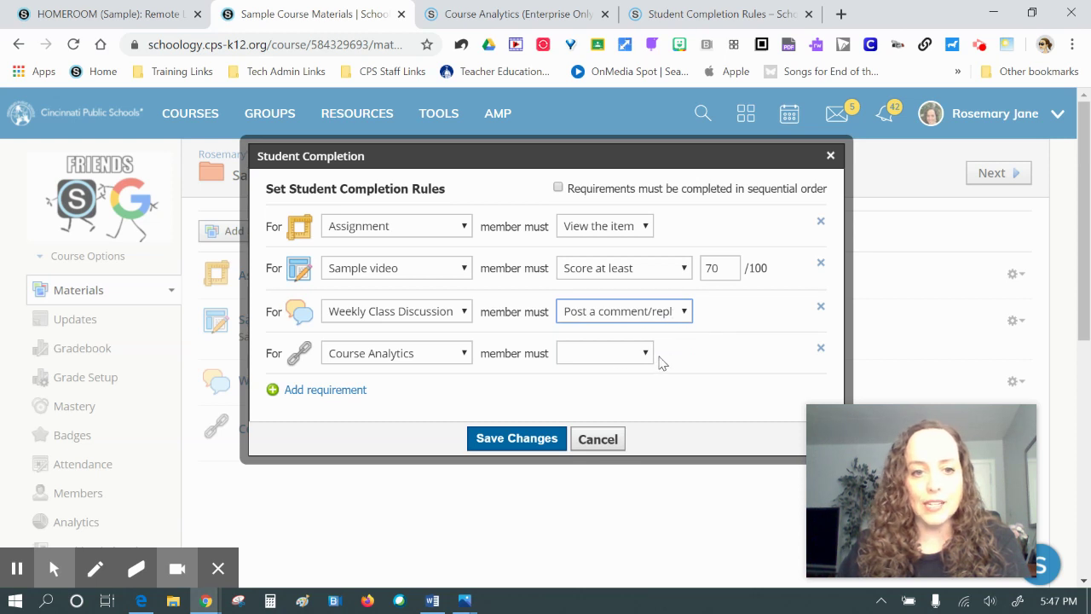
left_click(645, 357)
left_click(597, 381)
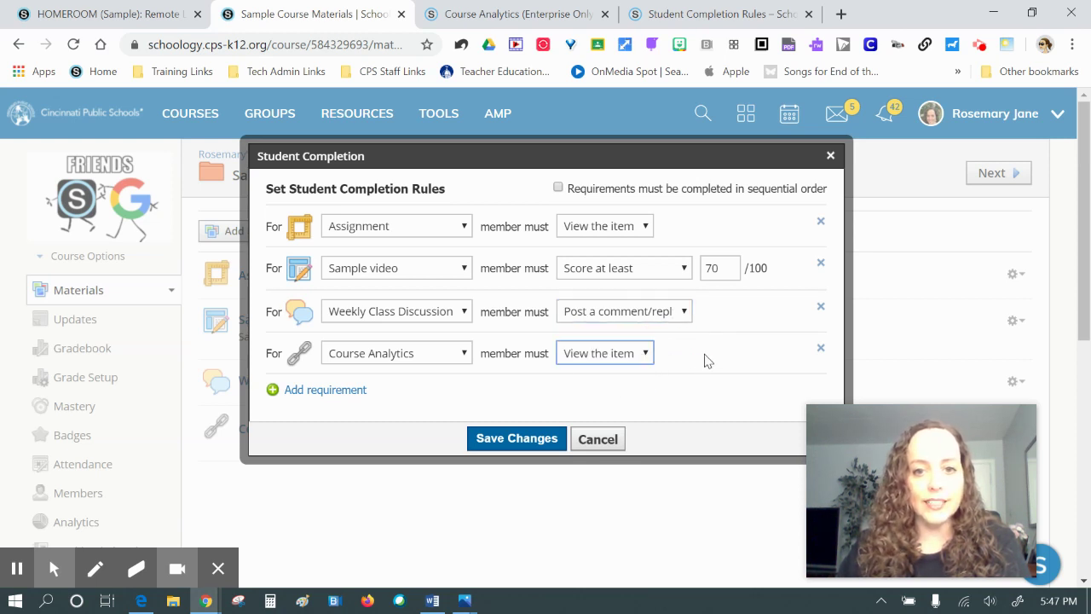
left_click(545, 440)
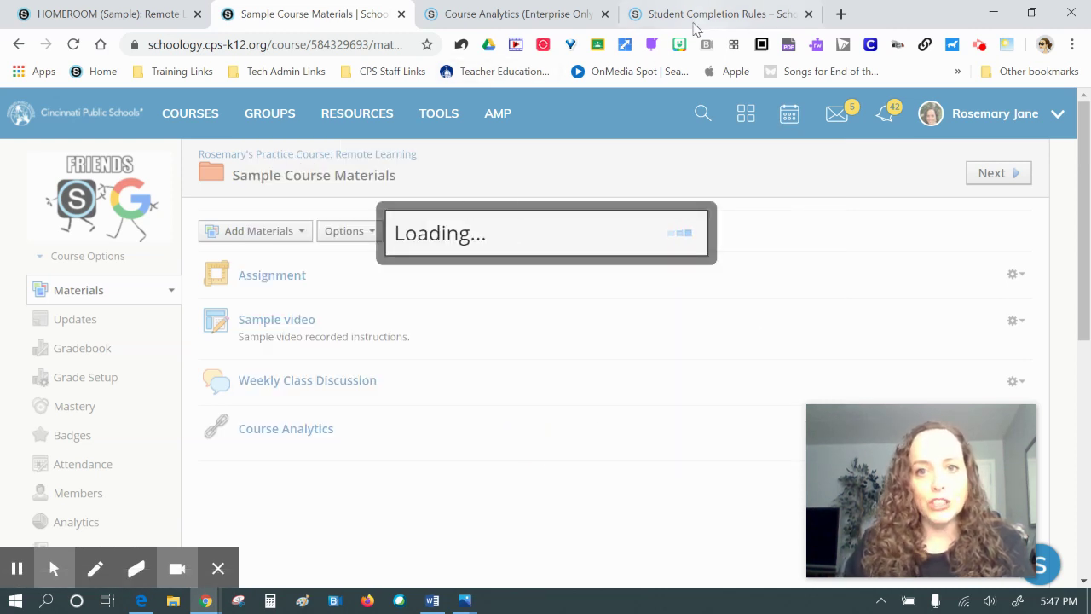
Look through the Student Completion Rules help article, including student progress, the Excused exception and rechecking progress
left_click(721, 15)
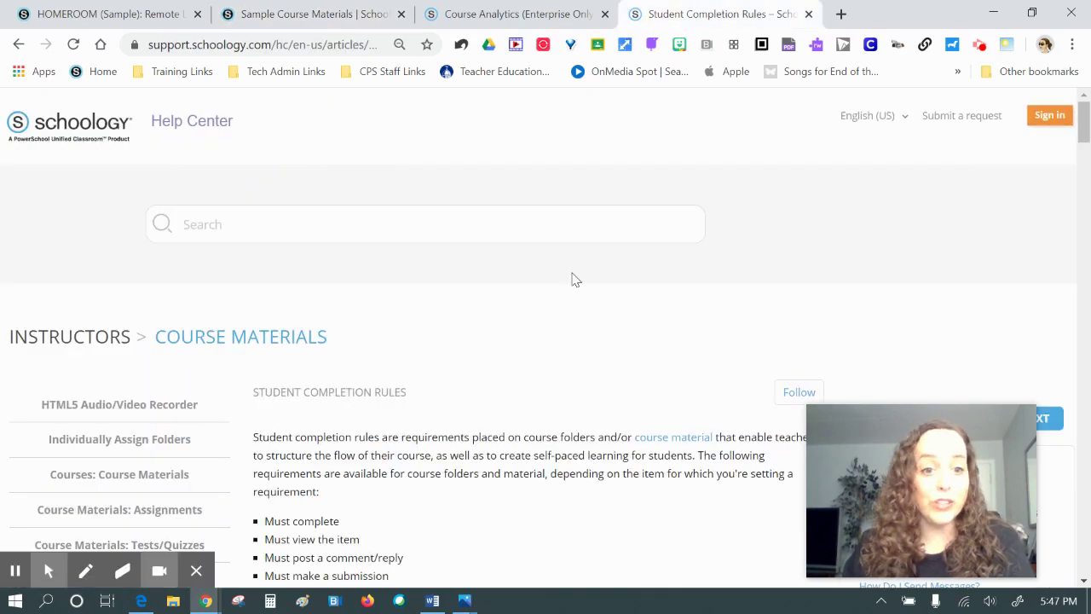
scroll(574, 281, "down", 10)
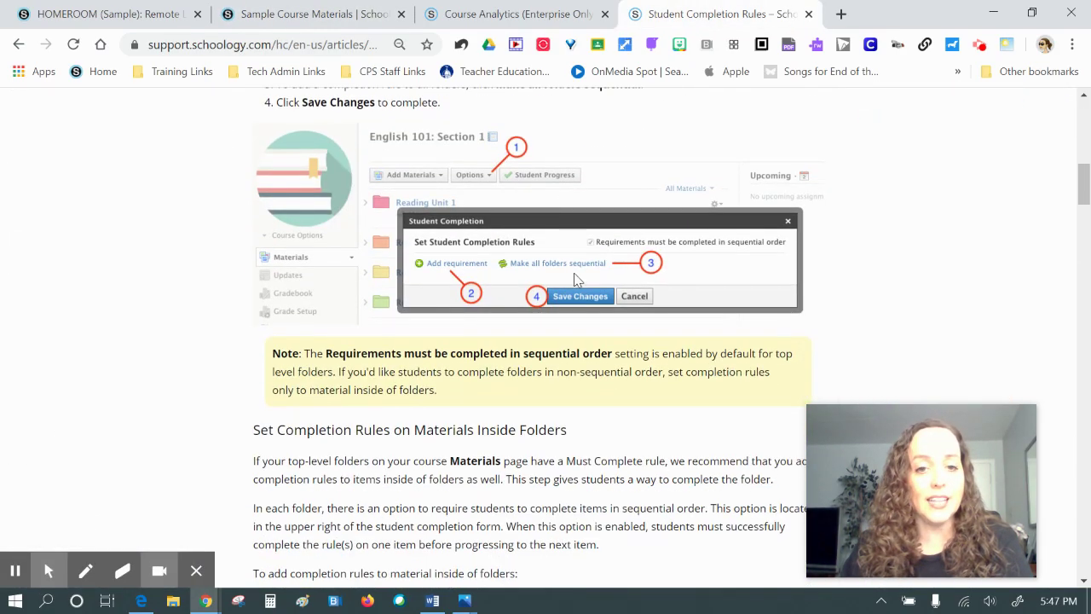
scroll(574, 277, "down", 15)
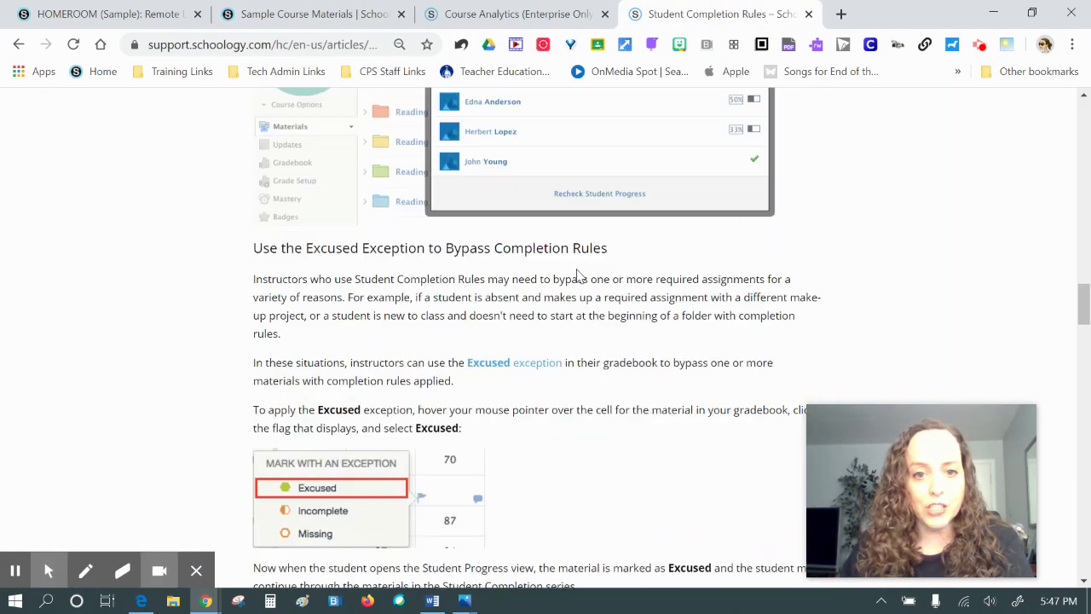
scroll(597, 277, "up", 3)
scroll(610, 189, "down", 2)
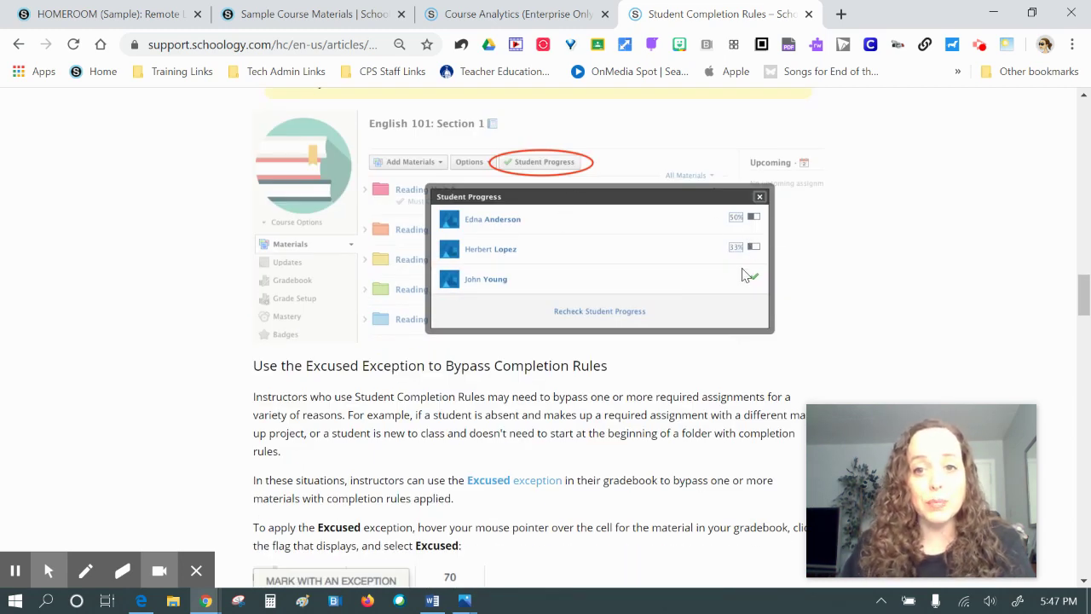
scroll(755, 286, "down", 6)
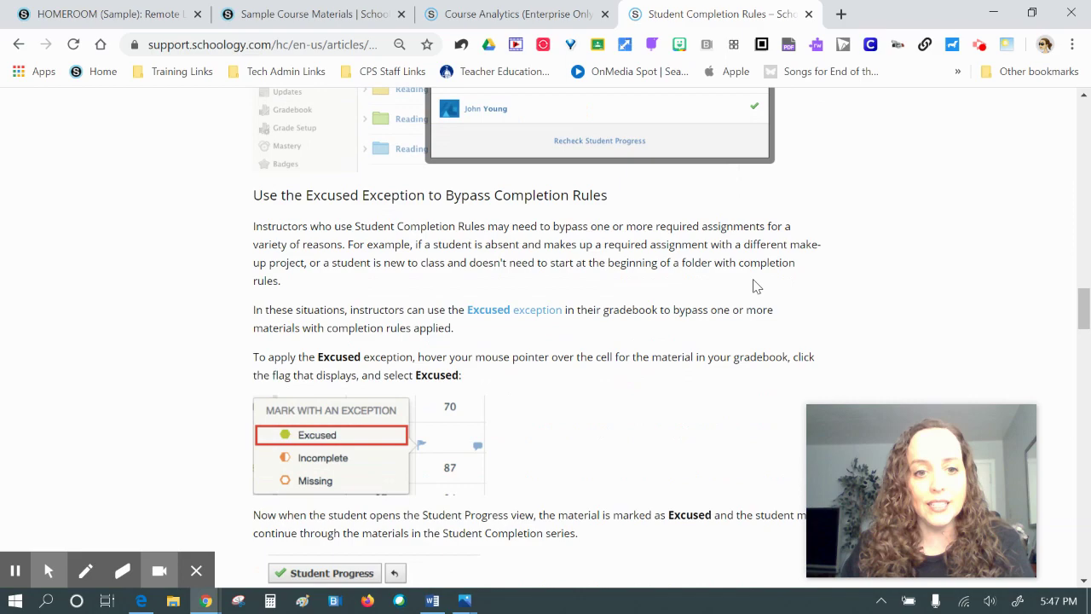
scroll(754, 285, "down", 7)
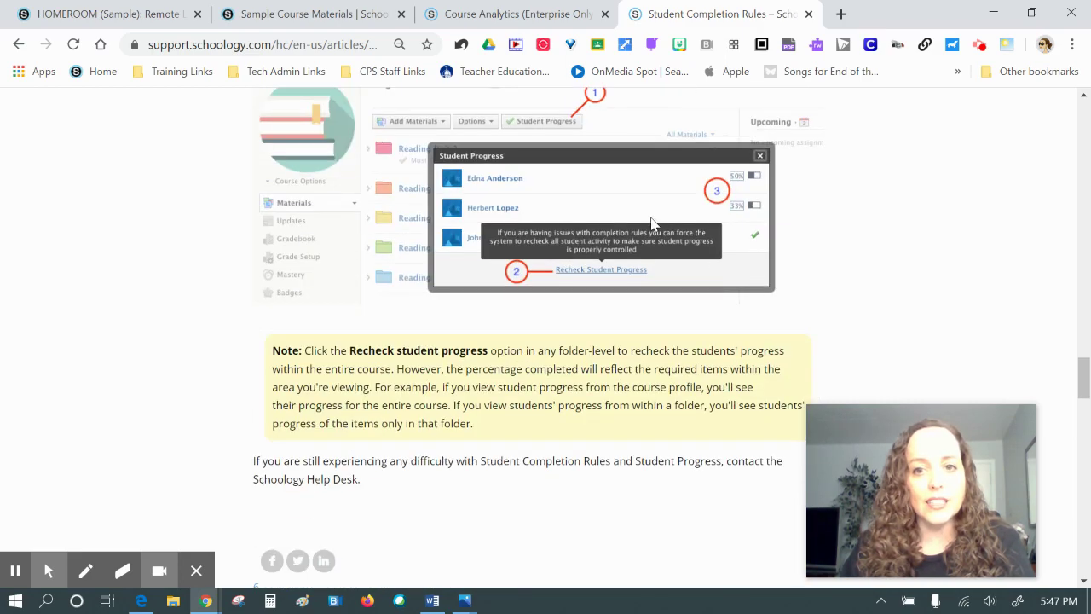
scroll(707, 223, "down", 8)
scroll(705, 226, "up", 11)
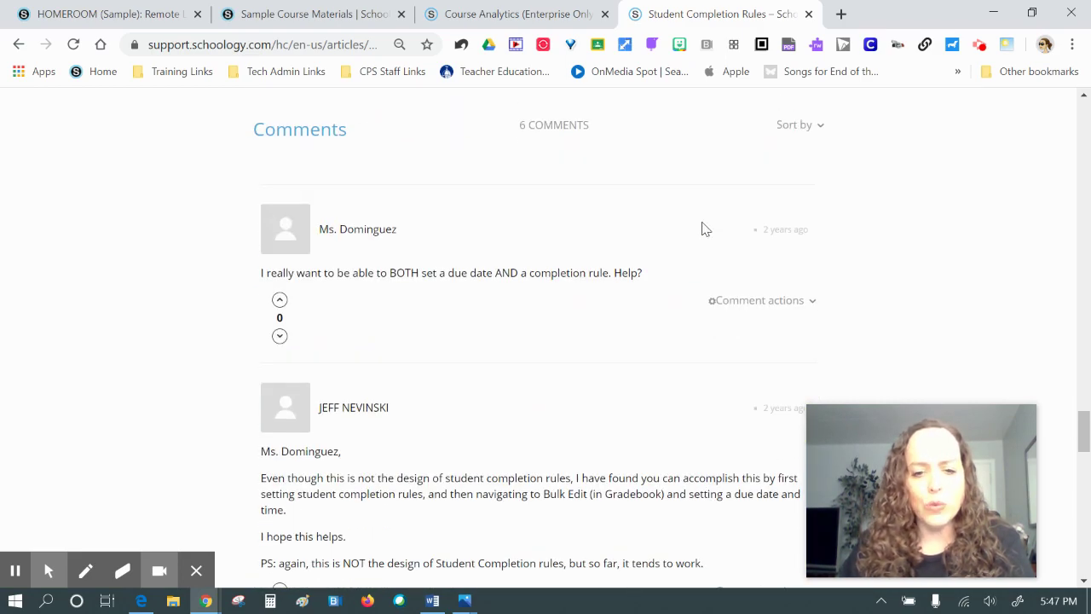
scroll(704, 229, "up", 2)
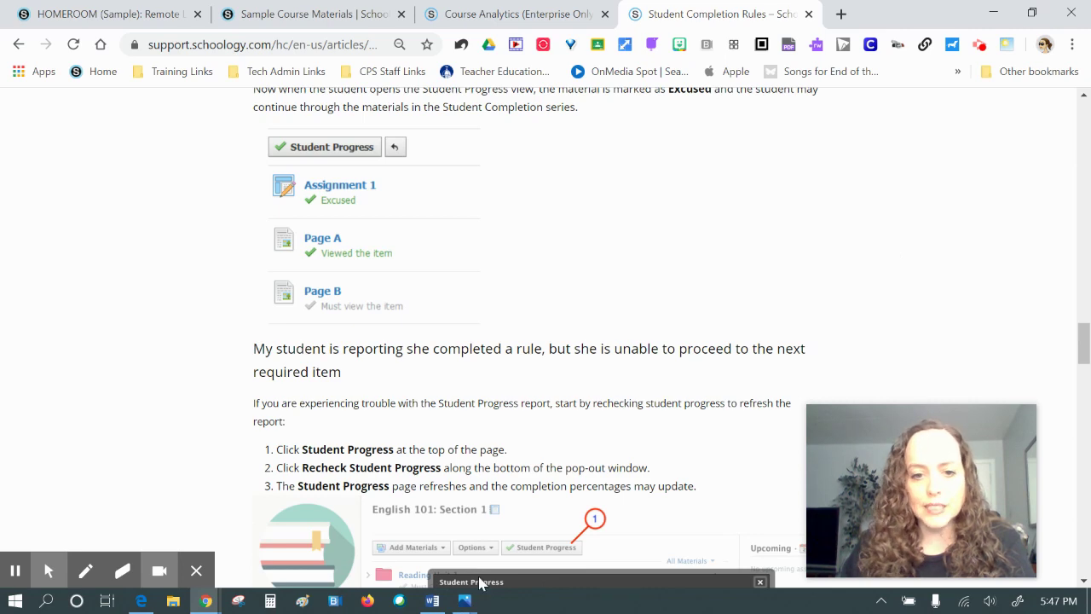
View the "Student completion individual students" image from the Screenshots for training demo folder, and close the folder window
left_click(467, 602)
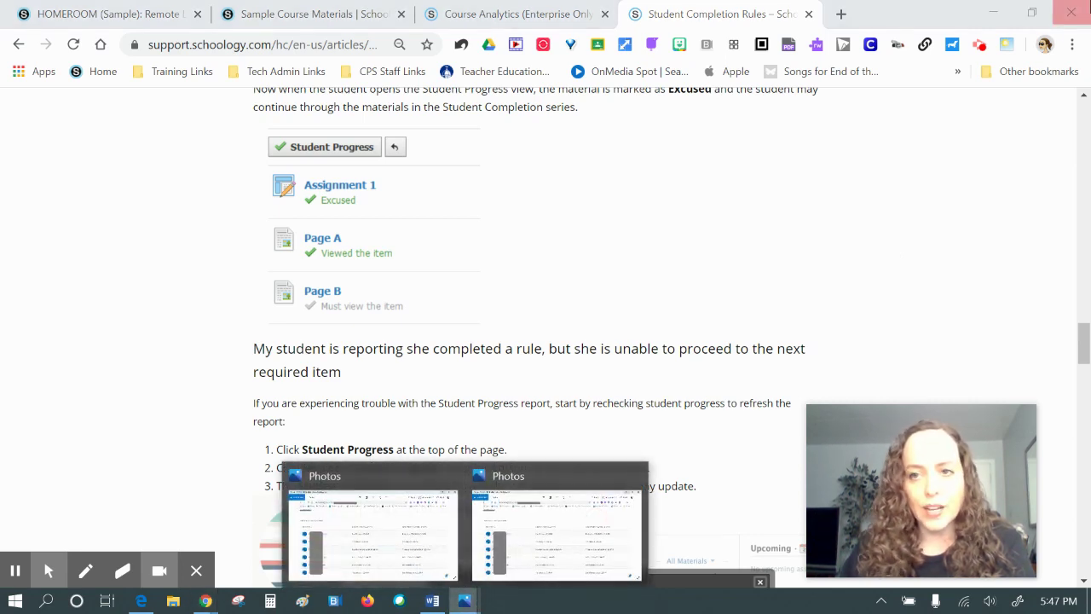
mouse_move(159, 570)
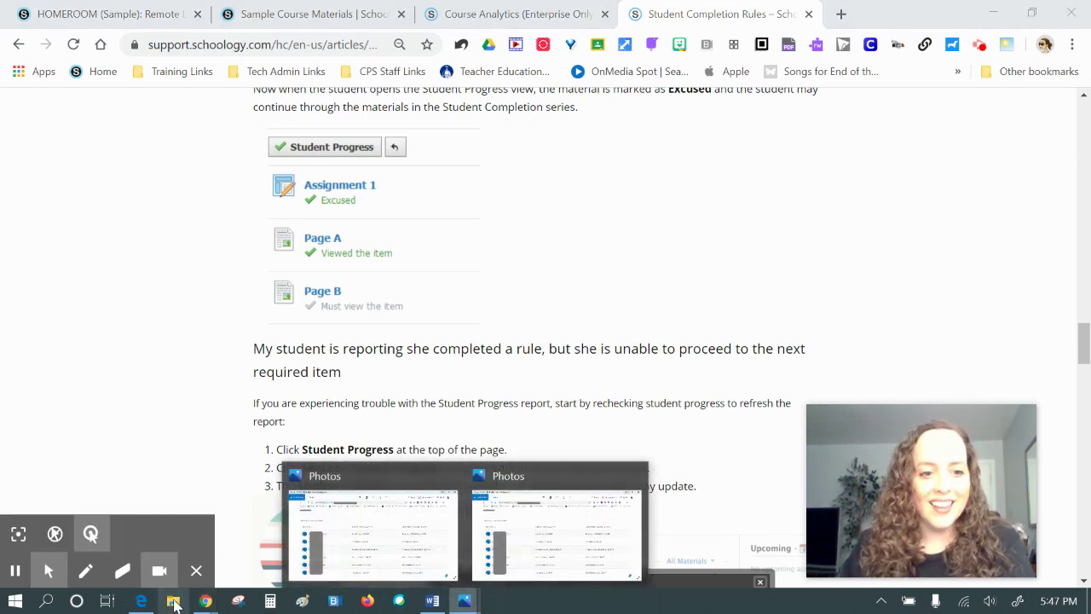
left_click(173, 601)
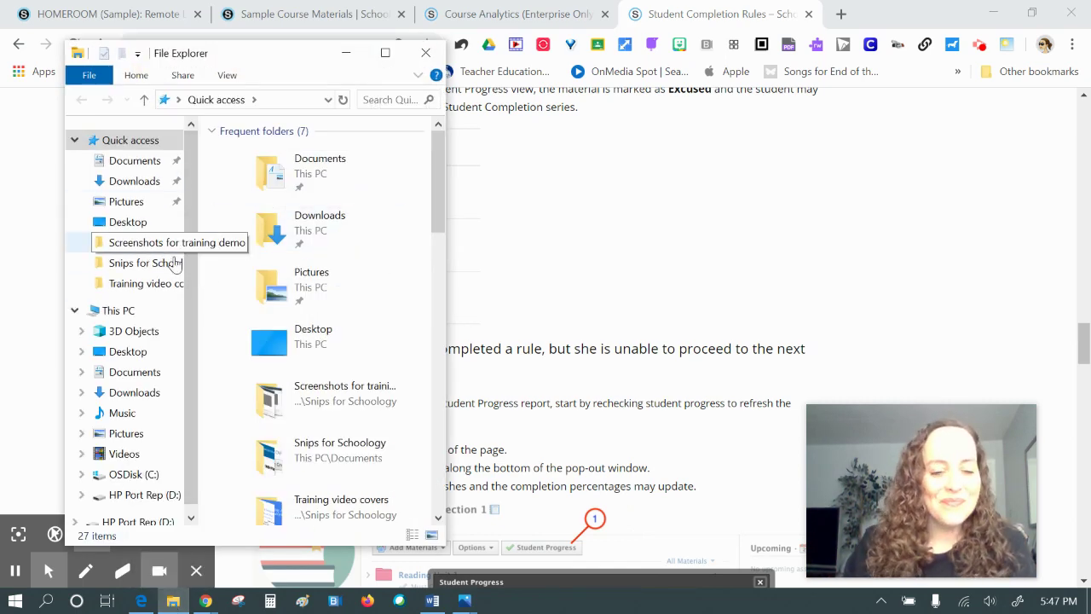
double_click(341, 412)
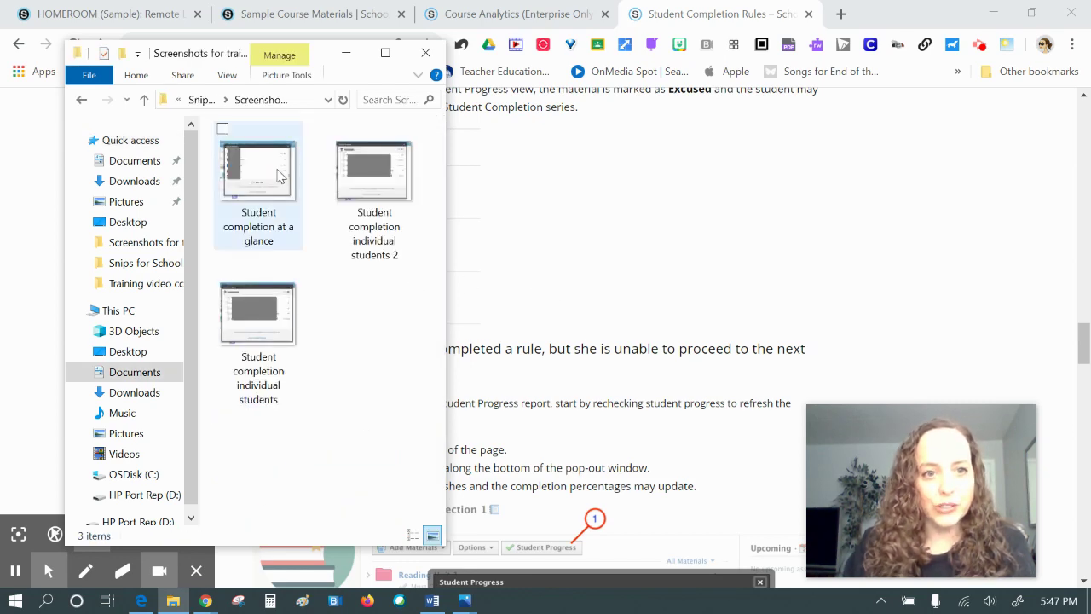
left_click(258, 311)
double_click(263, 326)
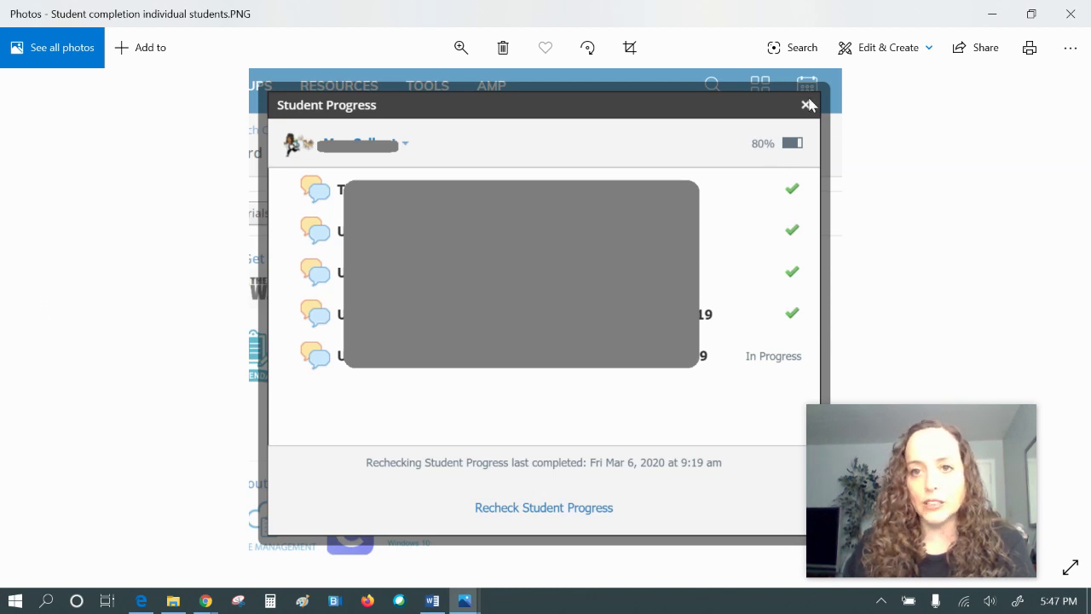
left_click(991, 13)
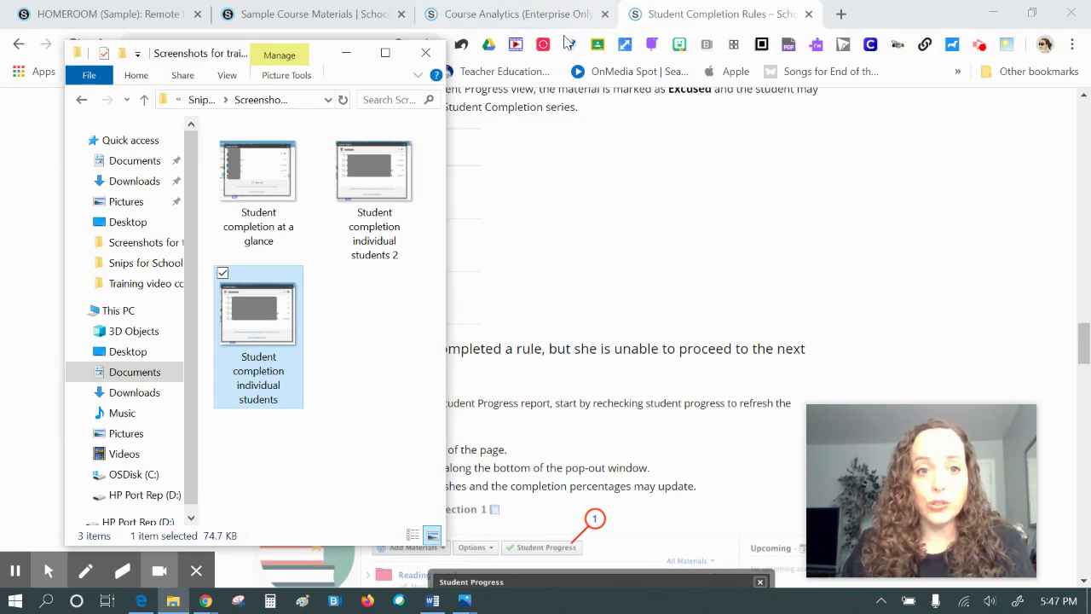
left_click(427, 53)
Revisit the individual member section of the Course Analytics article and return to the HOMEROOM (Sample) course via the Sample Course Materials folder
left_click(498, 12)
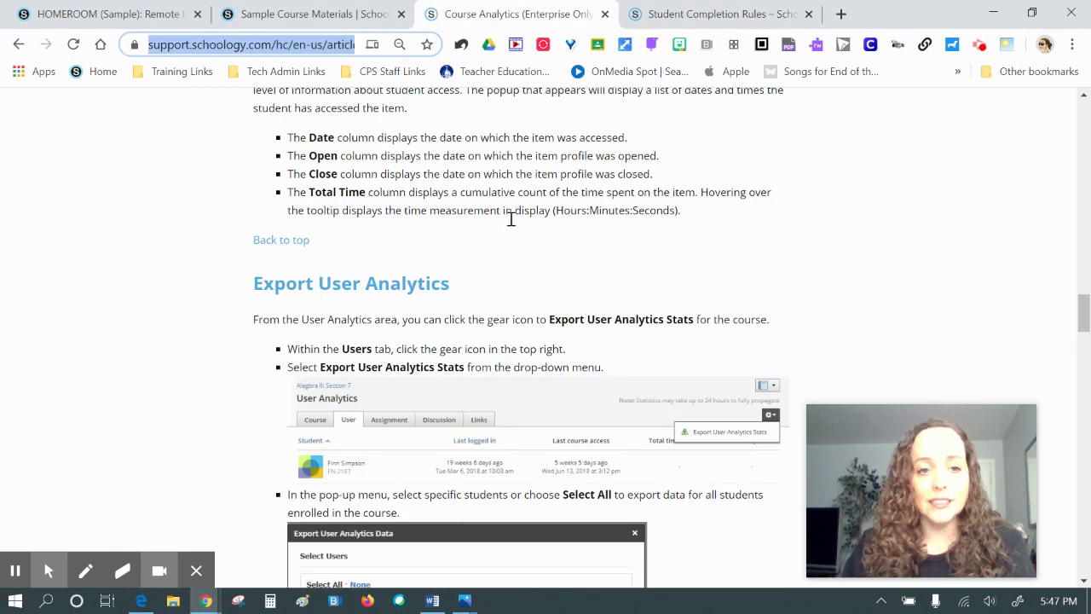
scroll(511, 213, "up", 8)
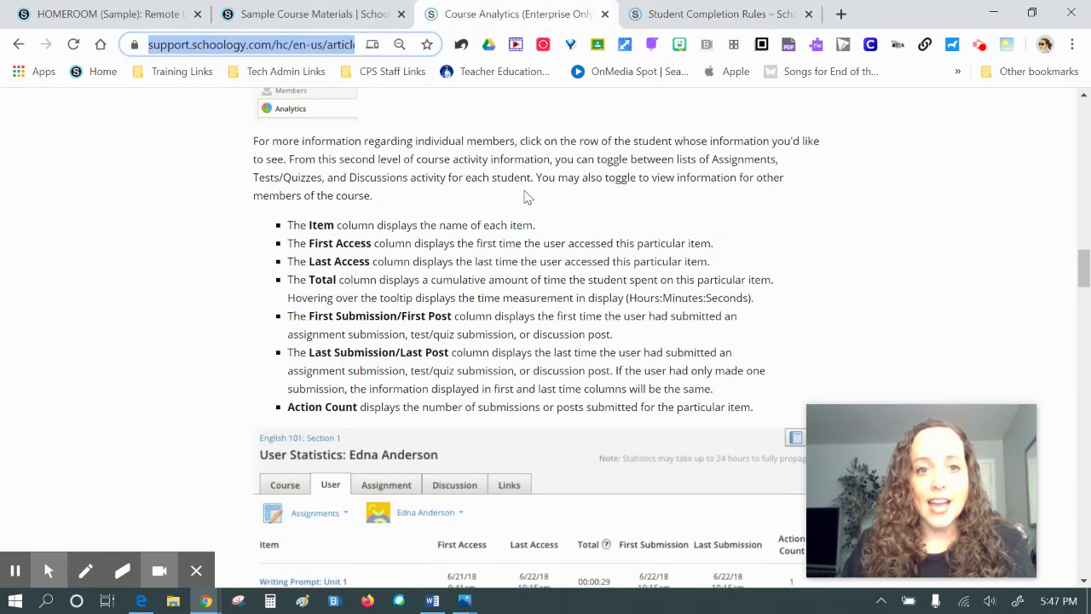
left_click(260, 13)
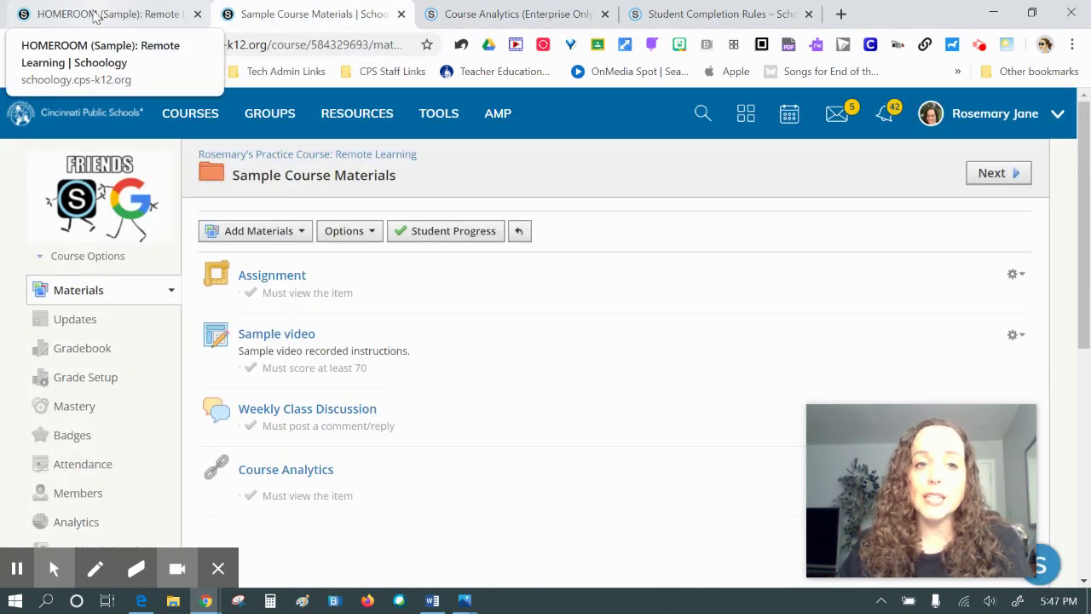
left_click(95, 16)
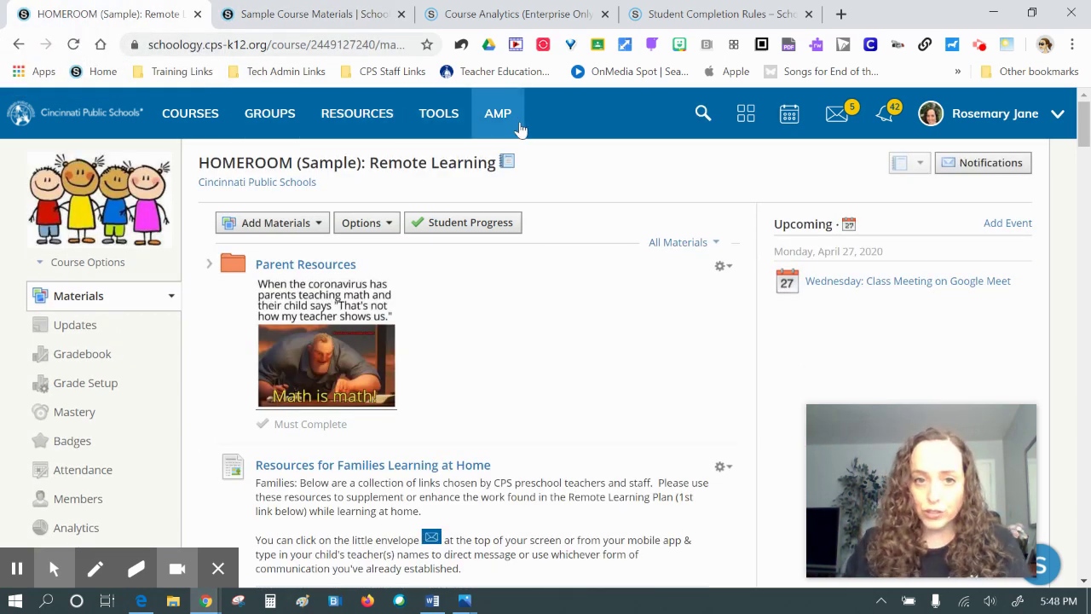